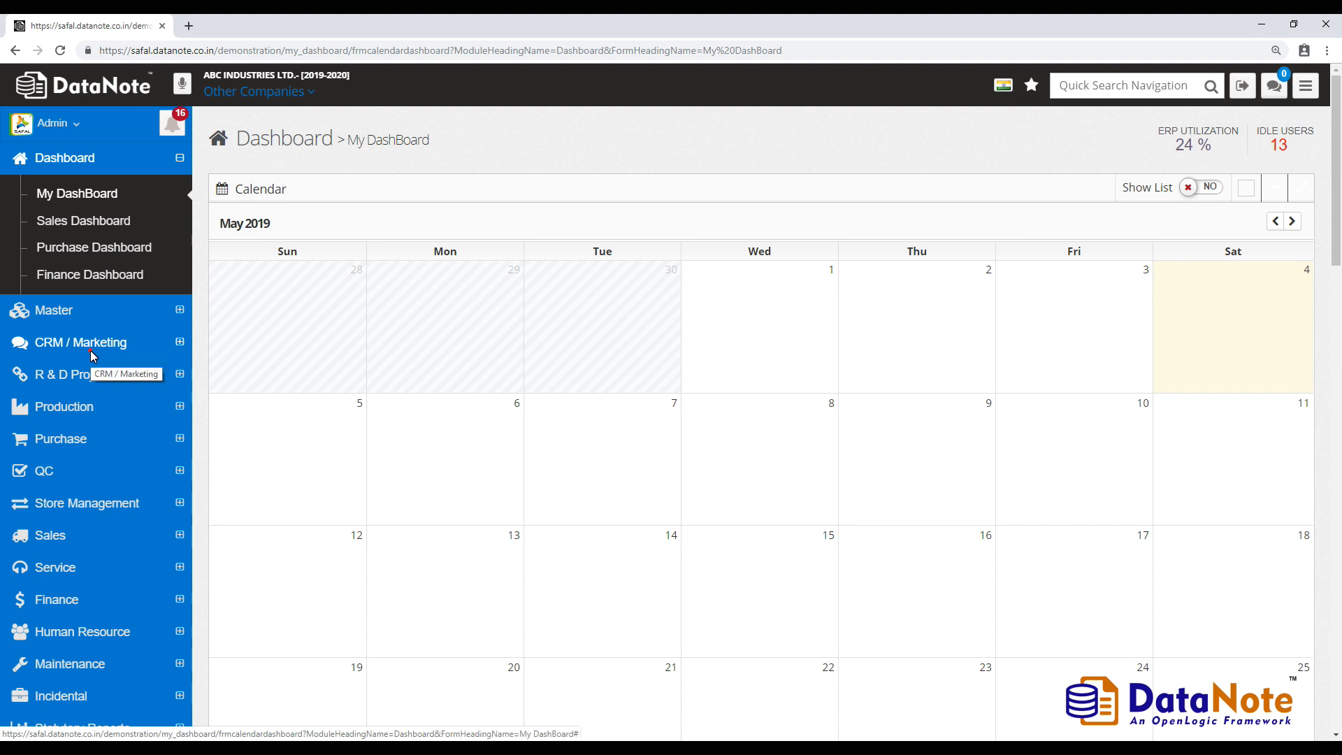
# - Open Lead under CRM / Marketing in the sidebar
pyautogui.click(120, 284)
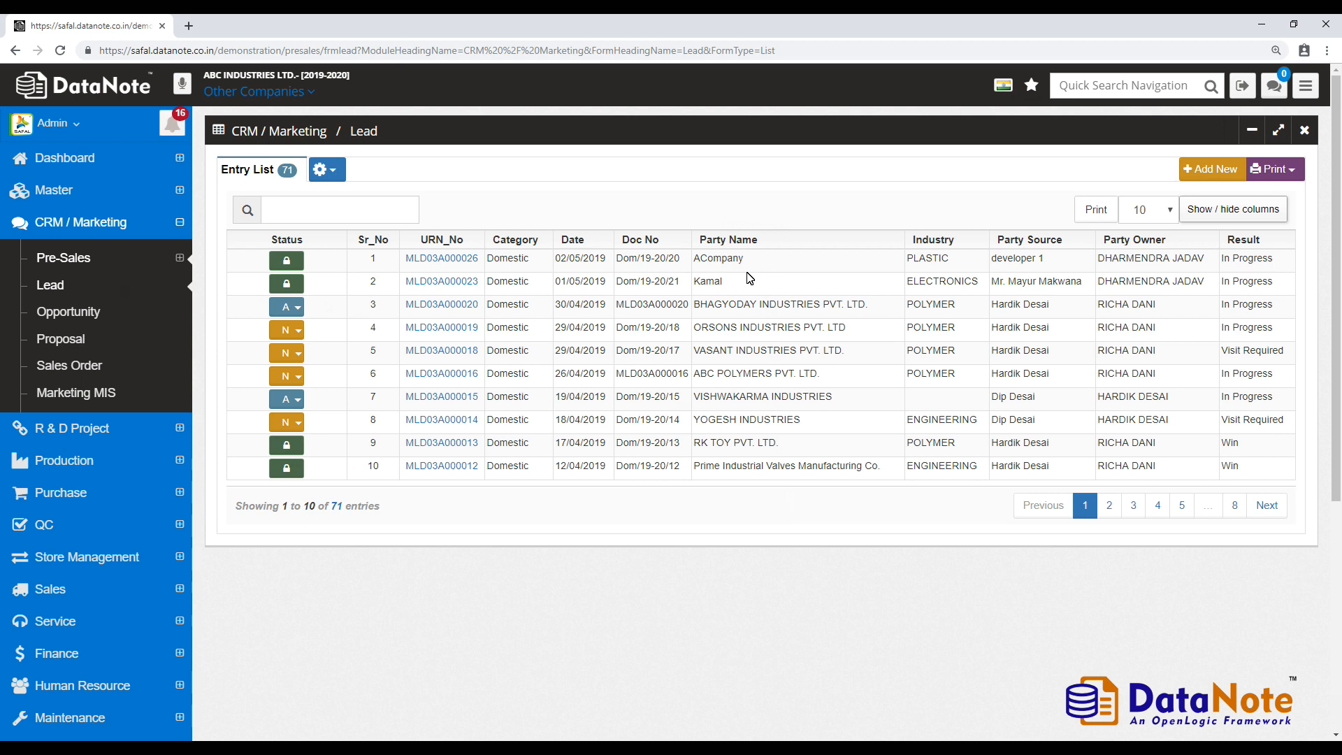
# - Add a new lead with category Domestic (Dom/19-20/23) and lead date 4 May 2019
pyautogui.click(1201, 174)
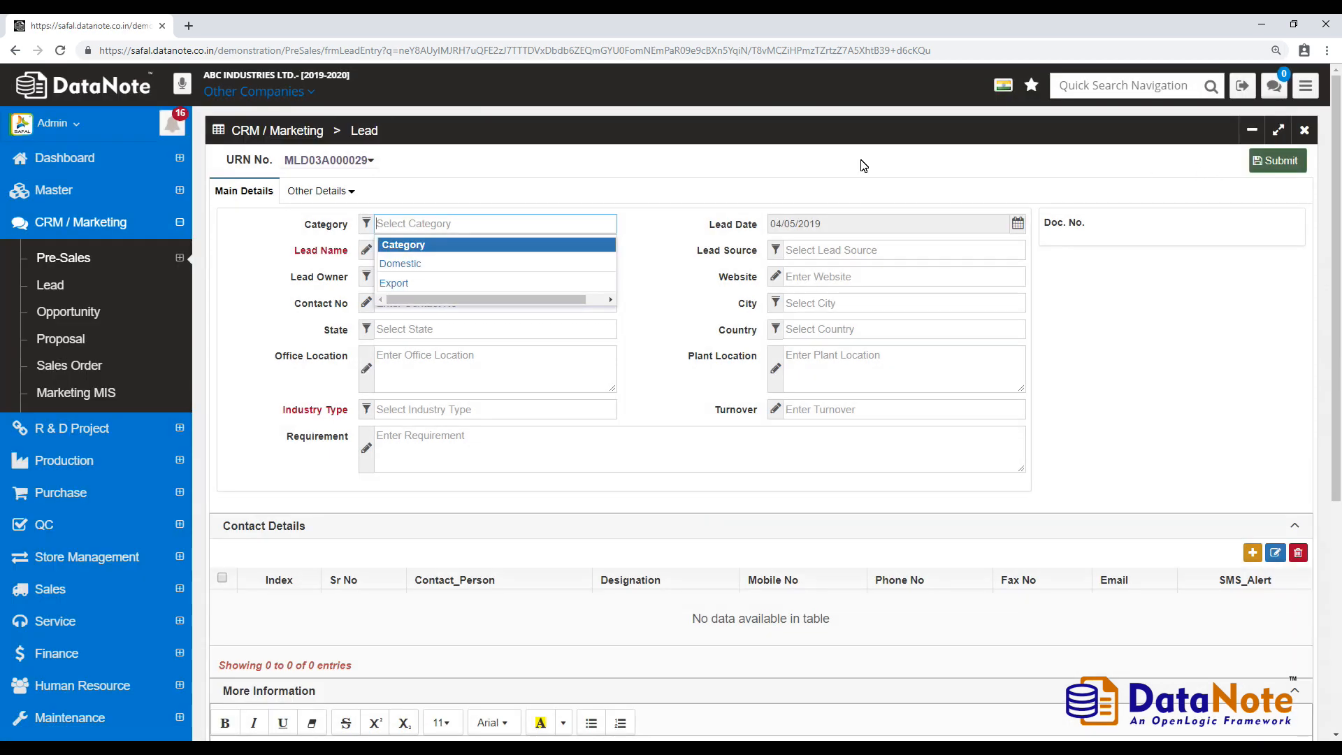
pyautogui.click(486, 274)
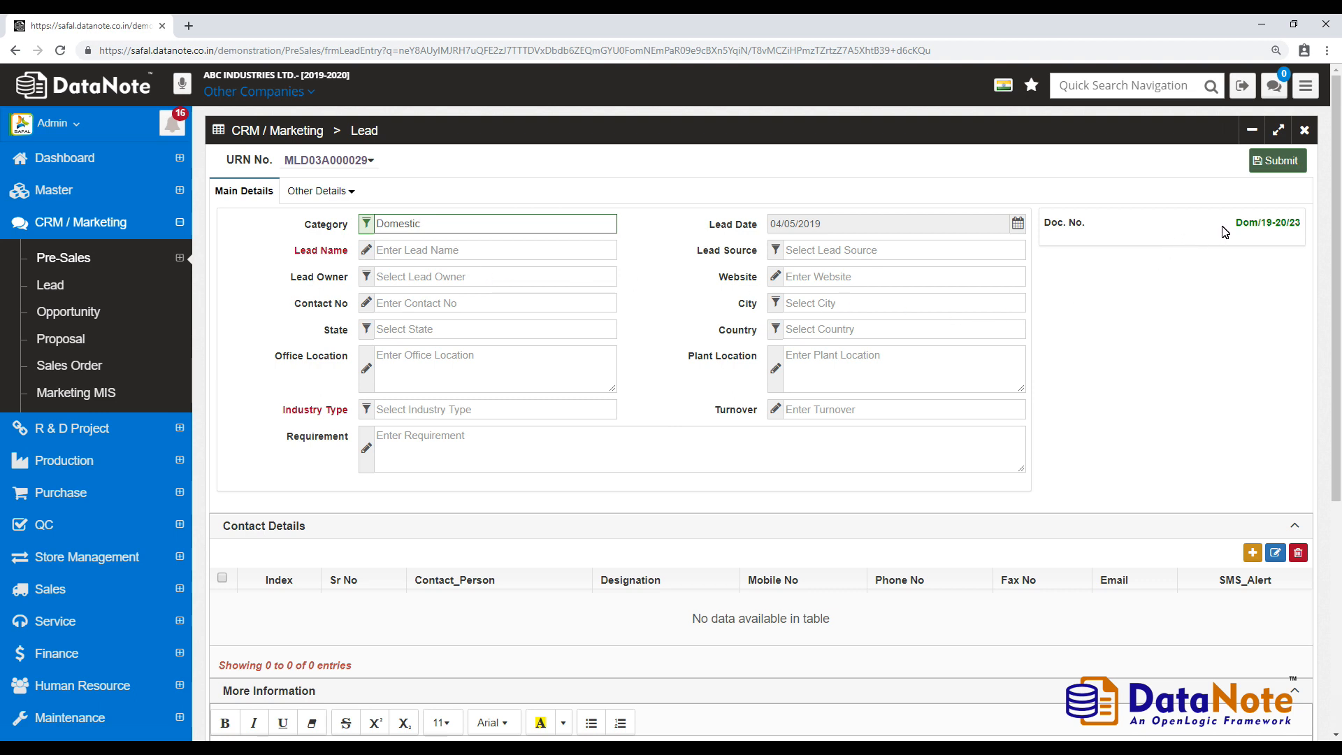
pyautogui.moveTo(1224, 225); pyautogui.dragTo(1308, 236)
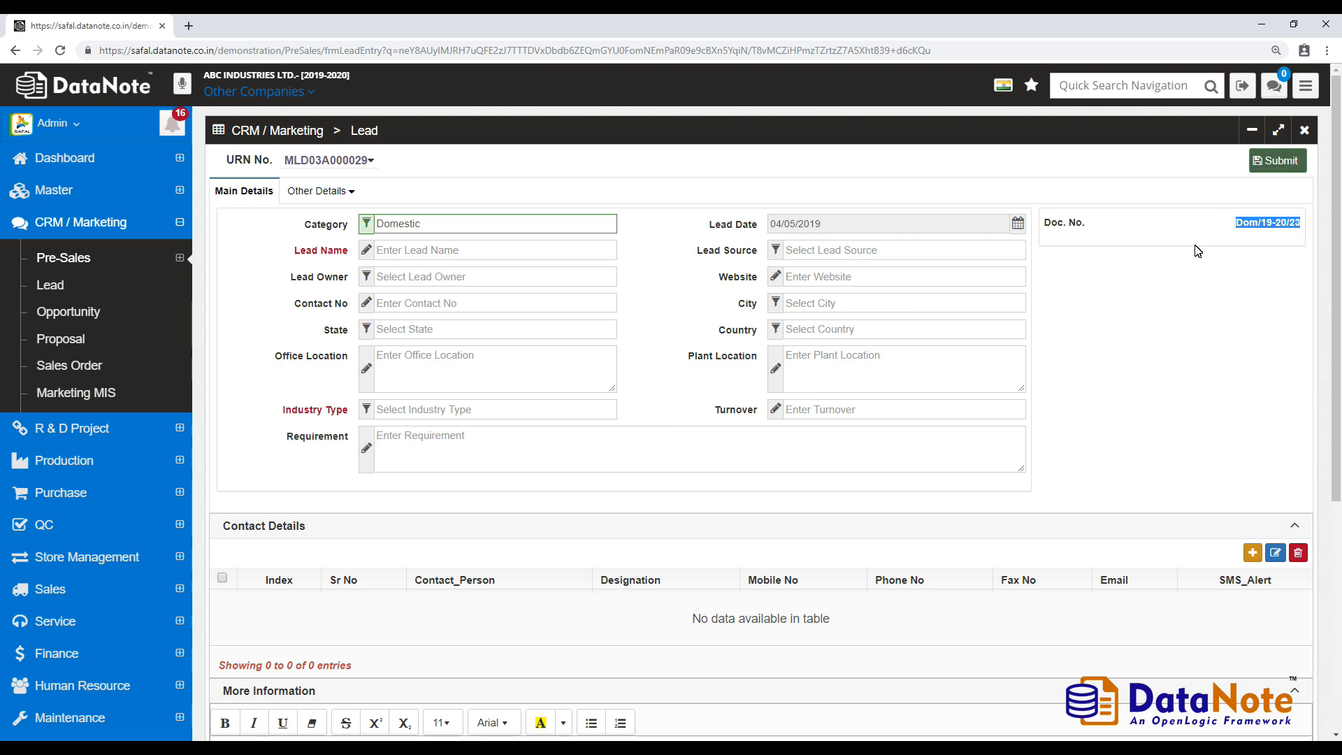
pyautogui.click(1018, 223)
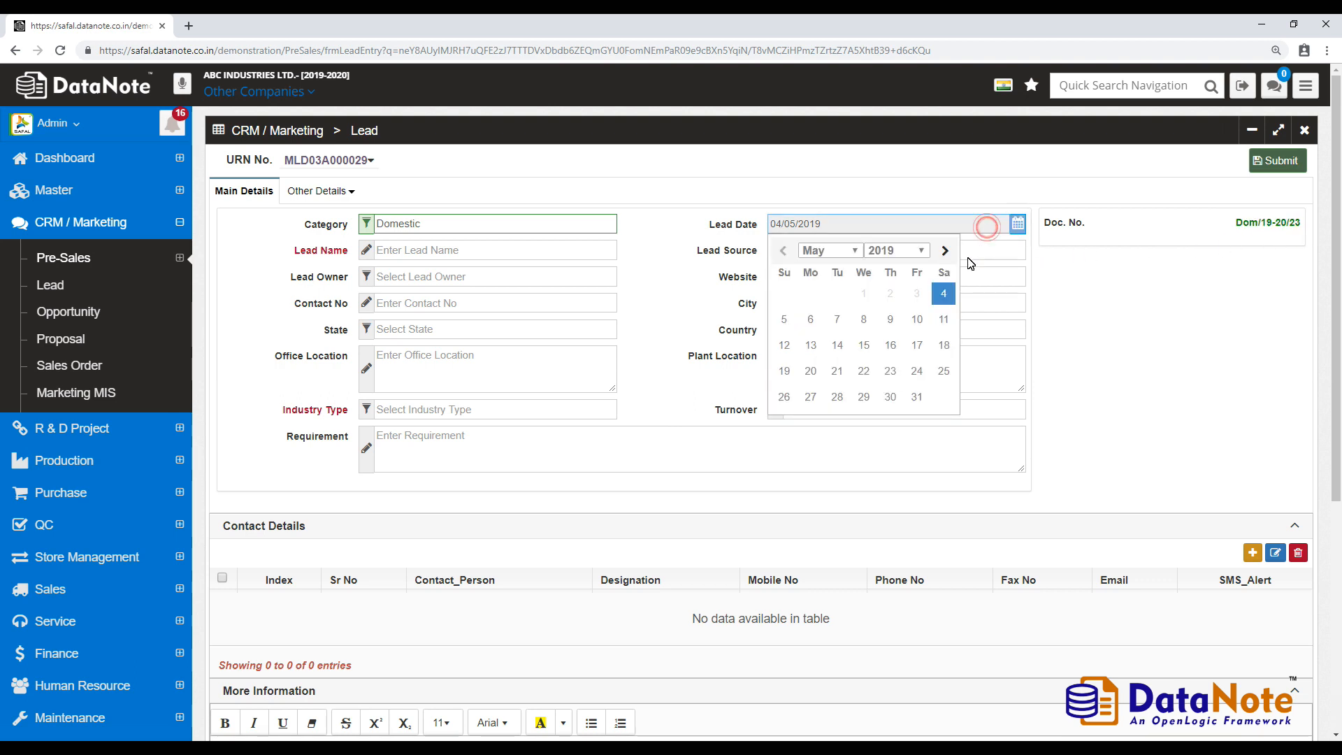
pyautogui.click(943, 295)
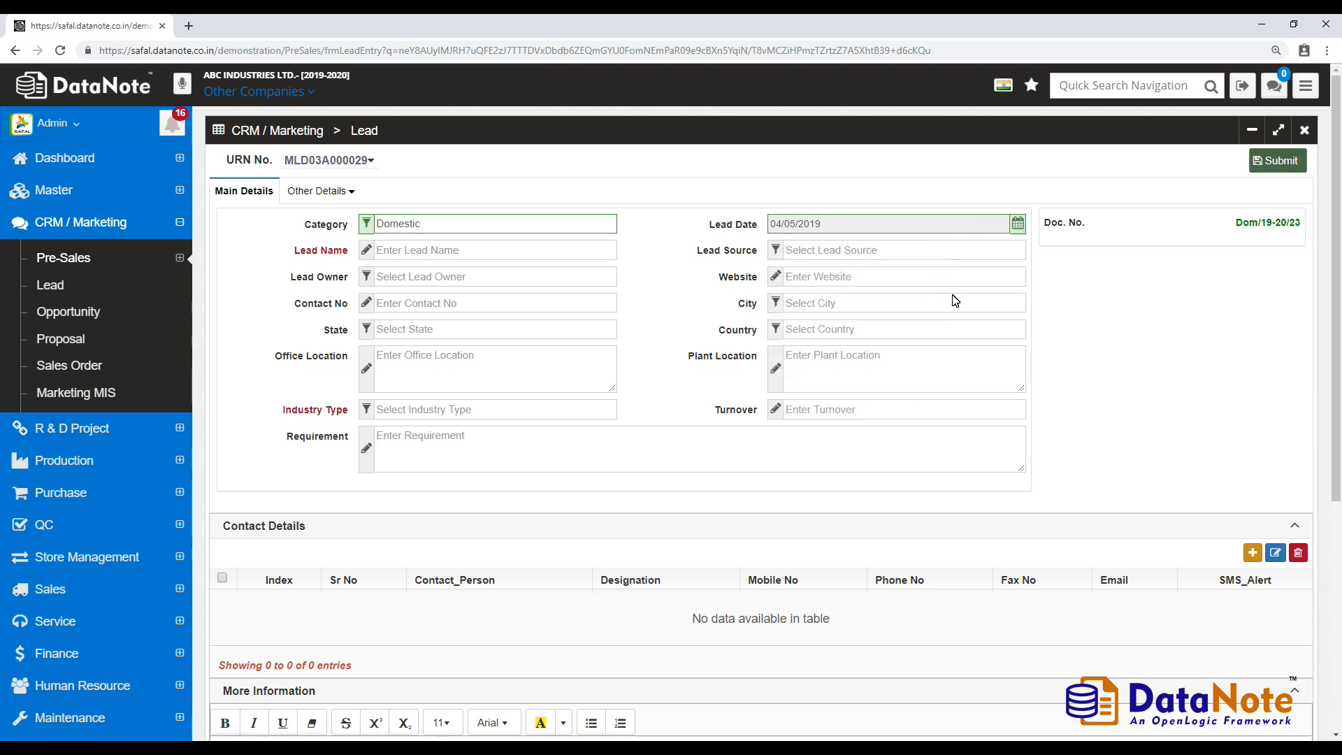
pyautogui.click(502, 250)
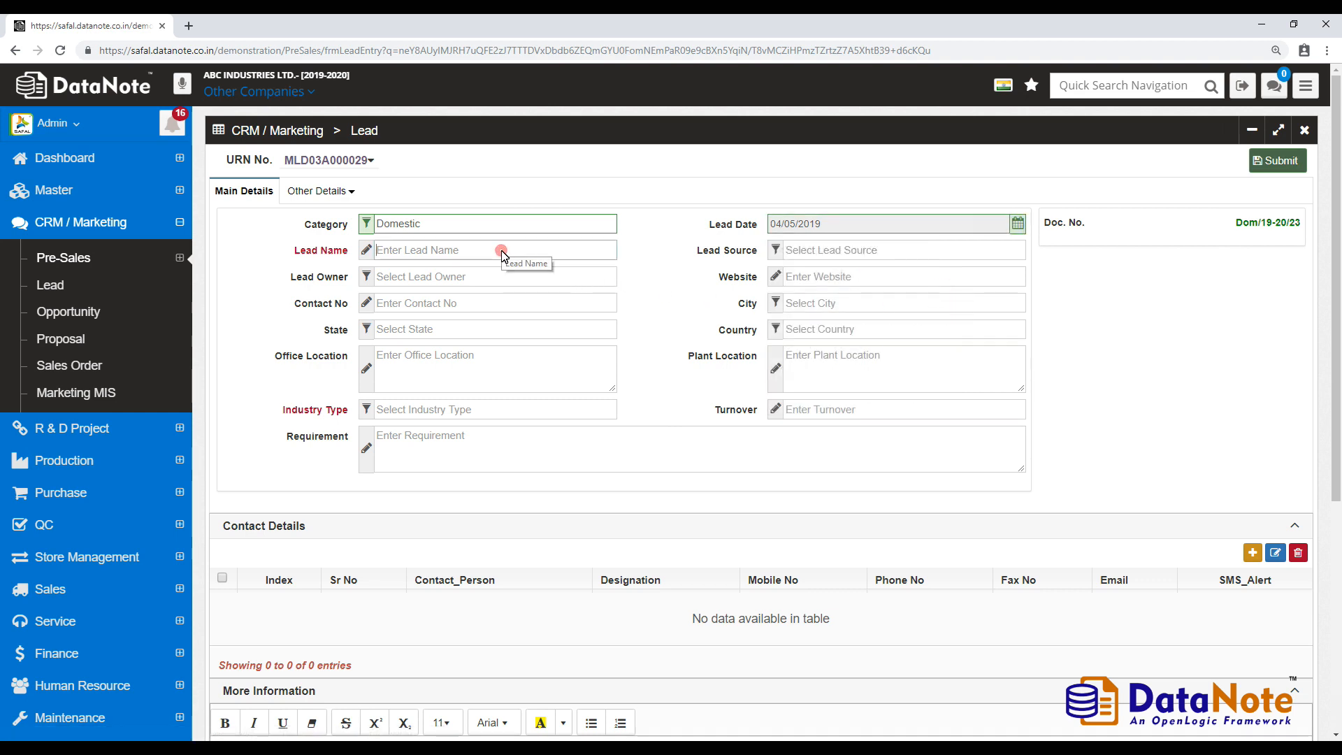
pyautogui.write('Parmar Con')
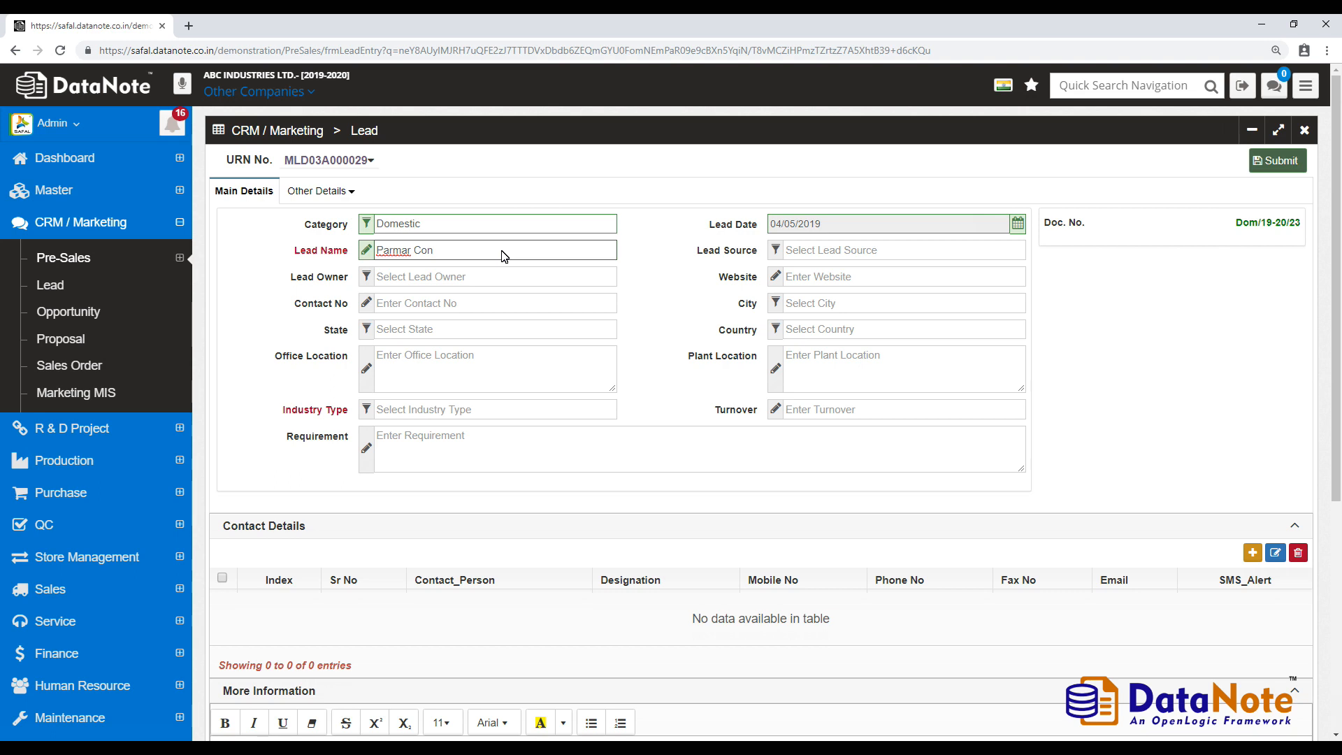
pyautogui.write('structions LTD')
pyautogui.click(811, 250)
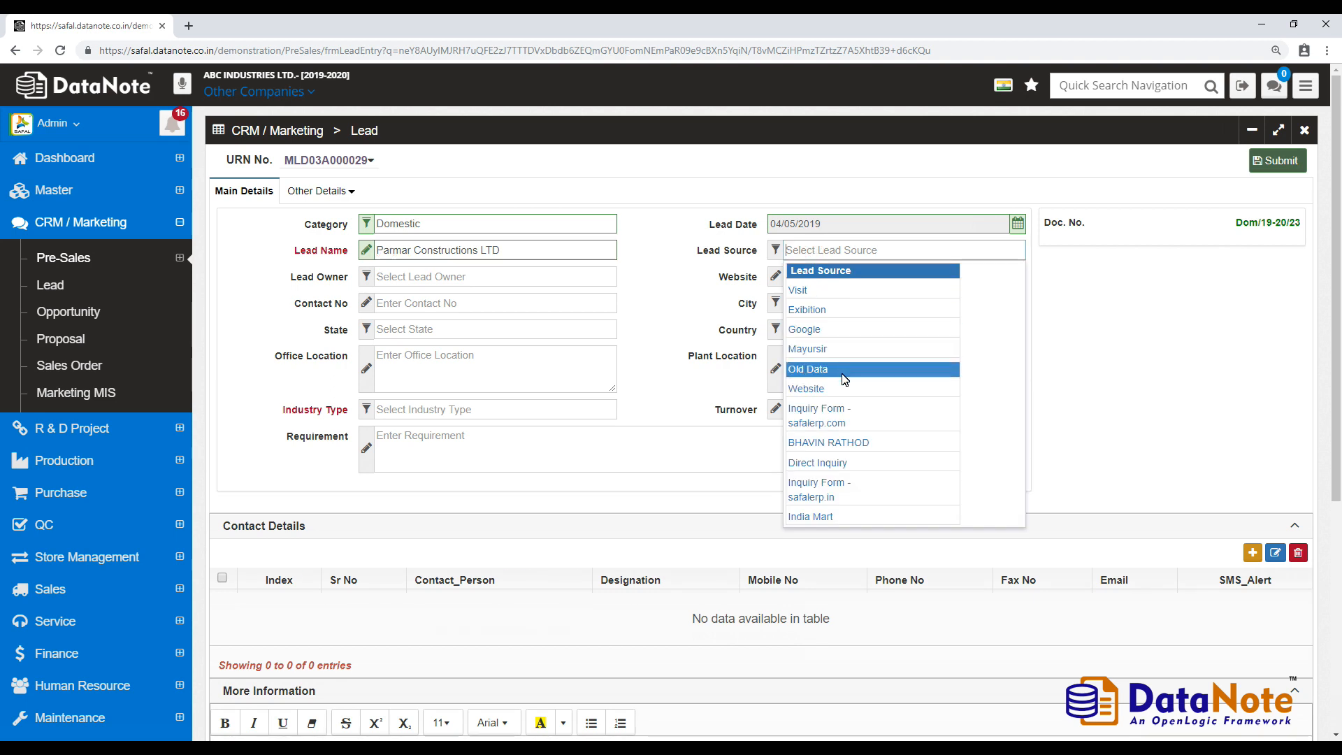
pyautogui.click(811, 389)
pyautogui.click(510, 279)
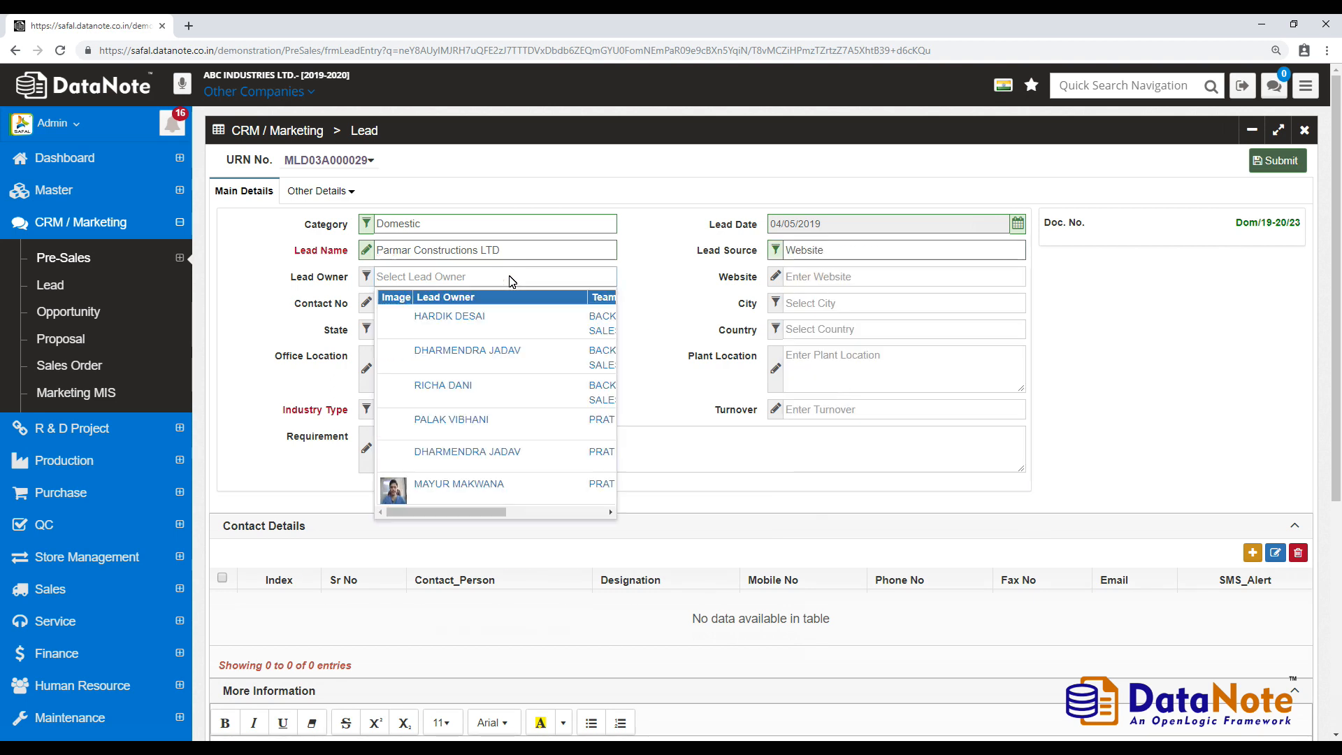
pyautogui.click(473, 484)
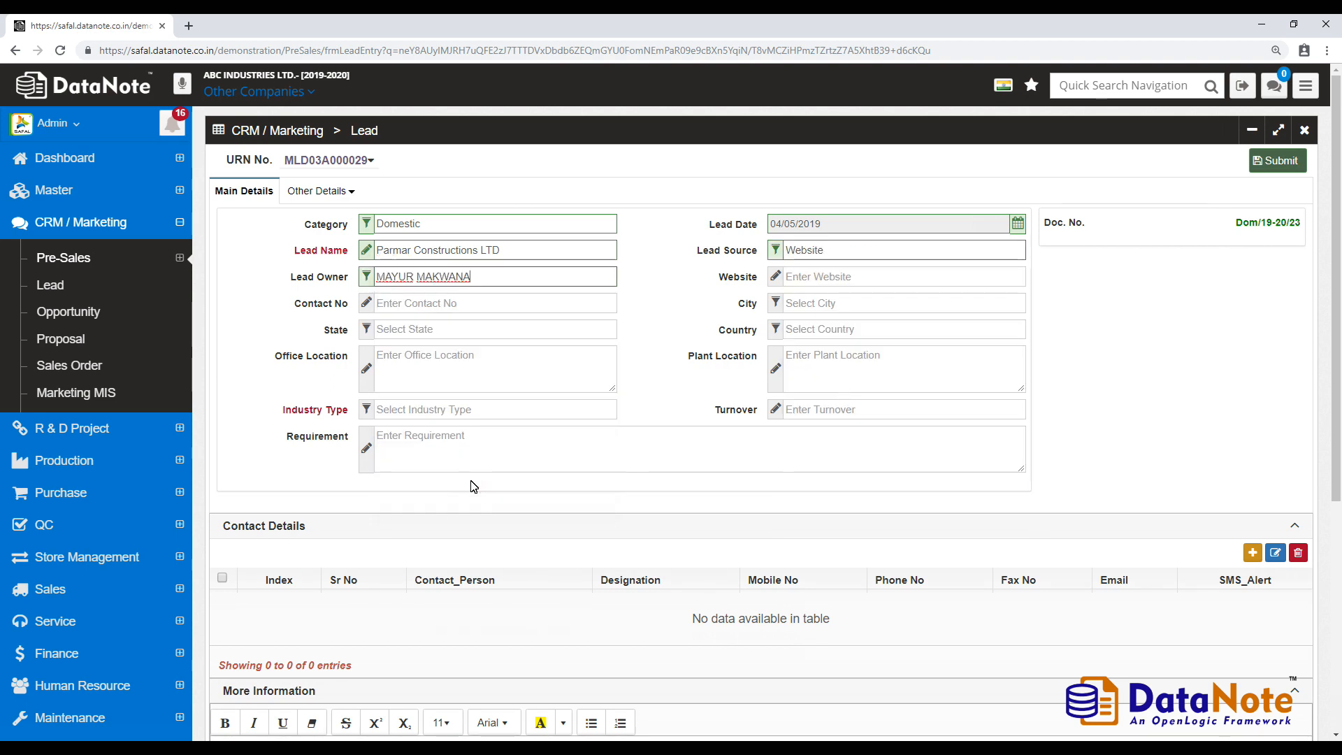
pyautogui.click(816, 276)
pyautogui.write('www.parmarconsultancy.co')
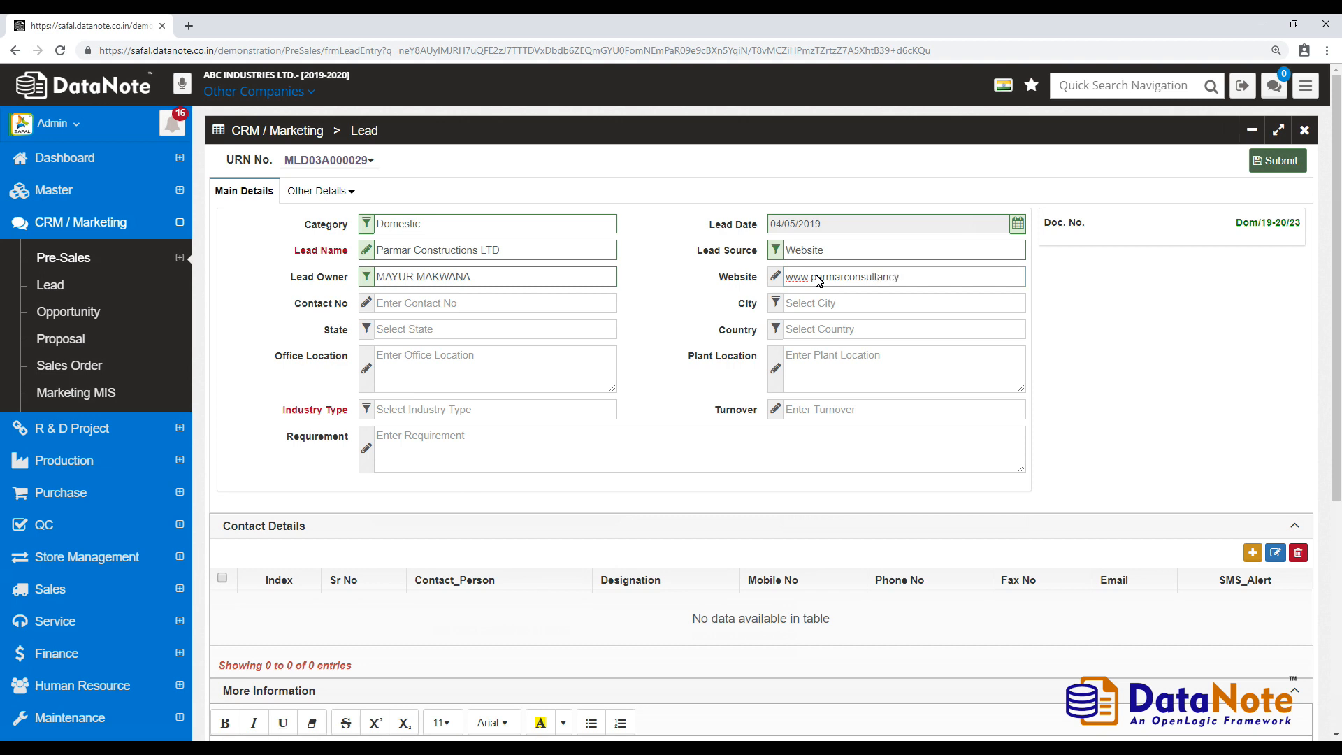
pyautogui.click(545, 307)
# - Enter the contact number, choose city Ahmedabad, and fill in the office and plant locations
pyautogui.write('0123456789')
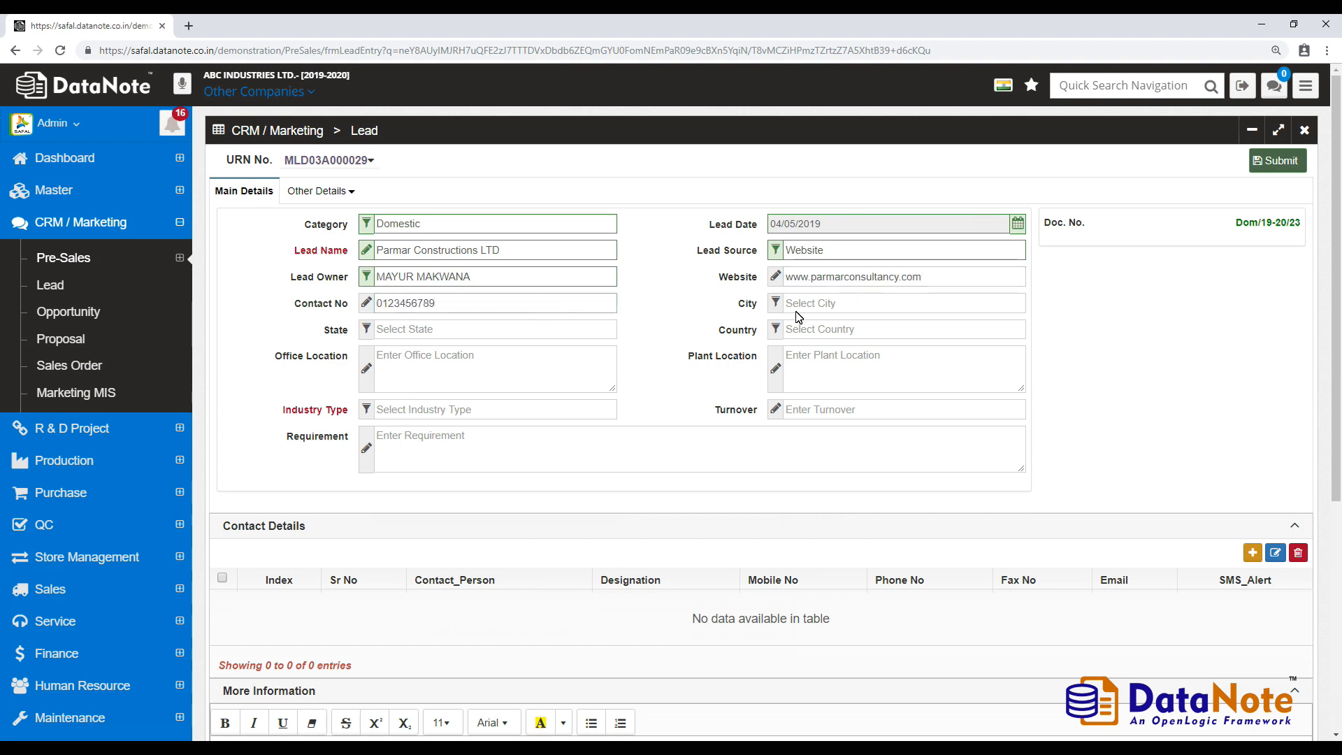
pyautogui.click(833, 307)
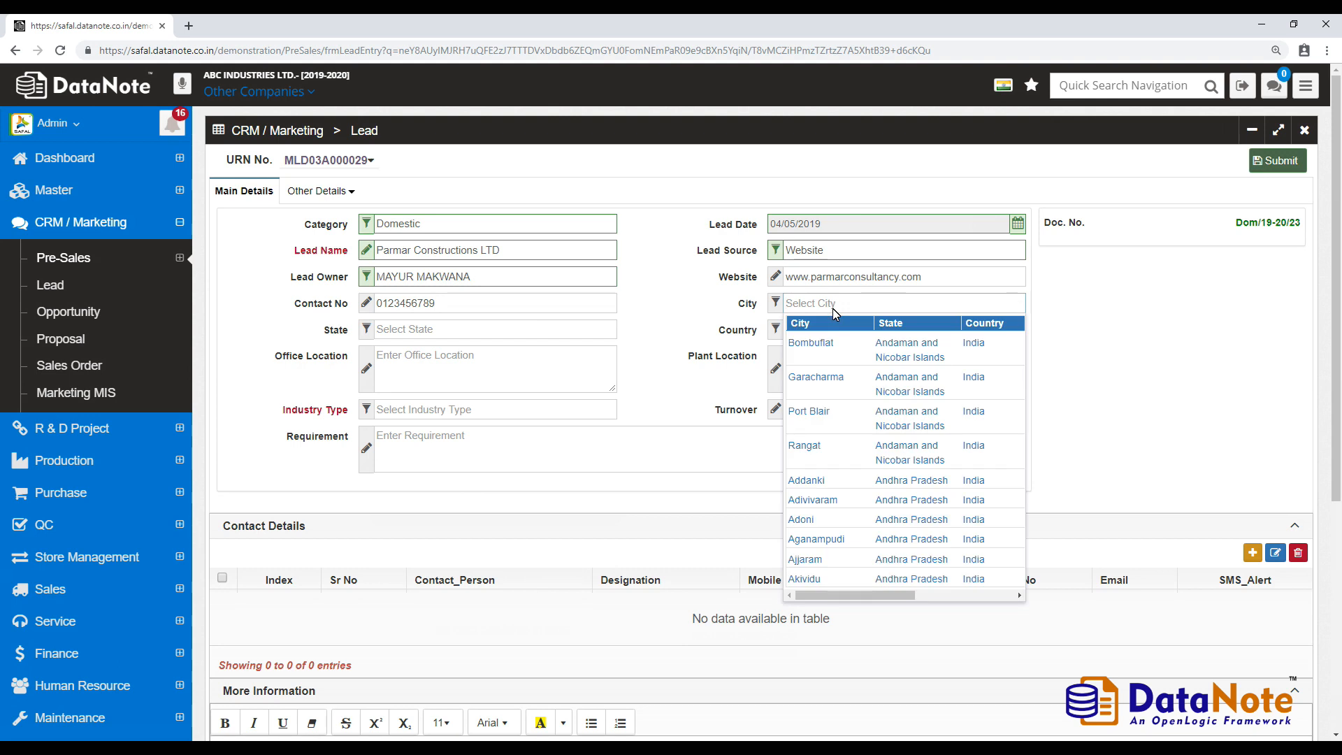
pyautogui.write('Ahmed')
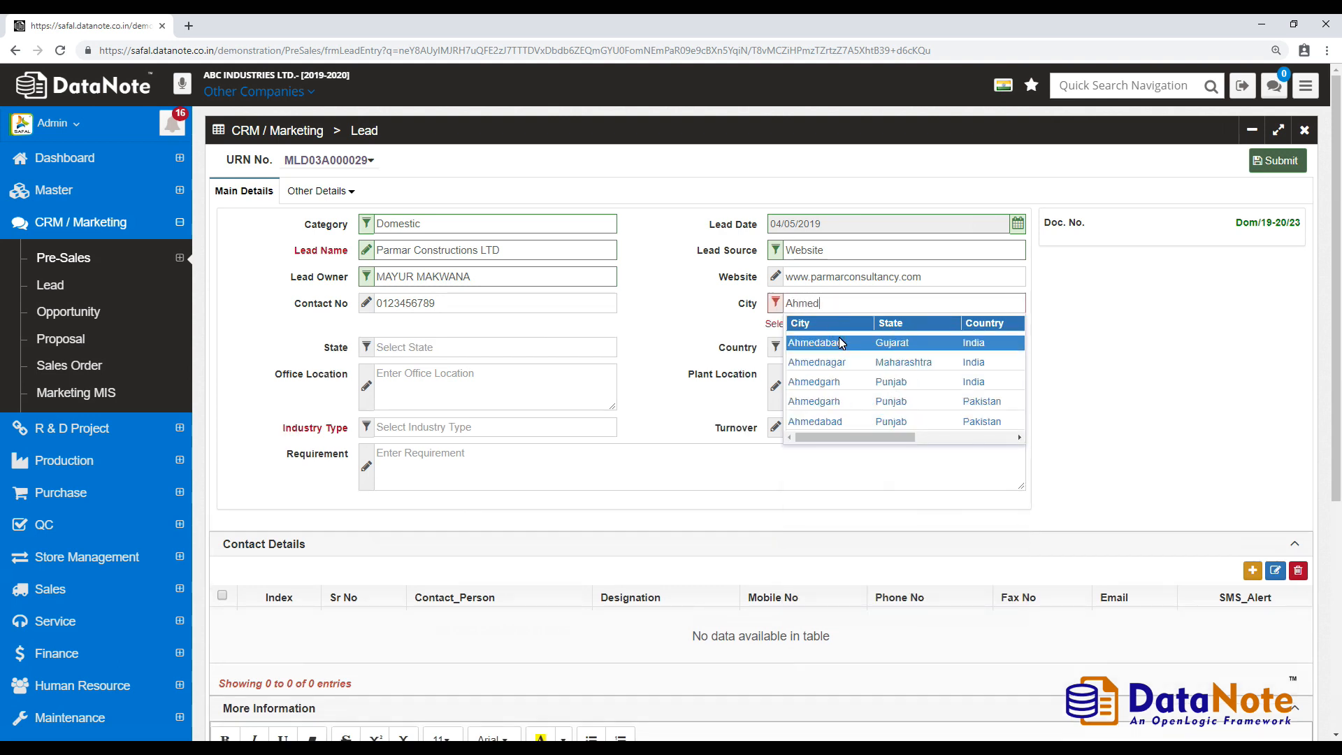
pyautogui.click(839, 338)
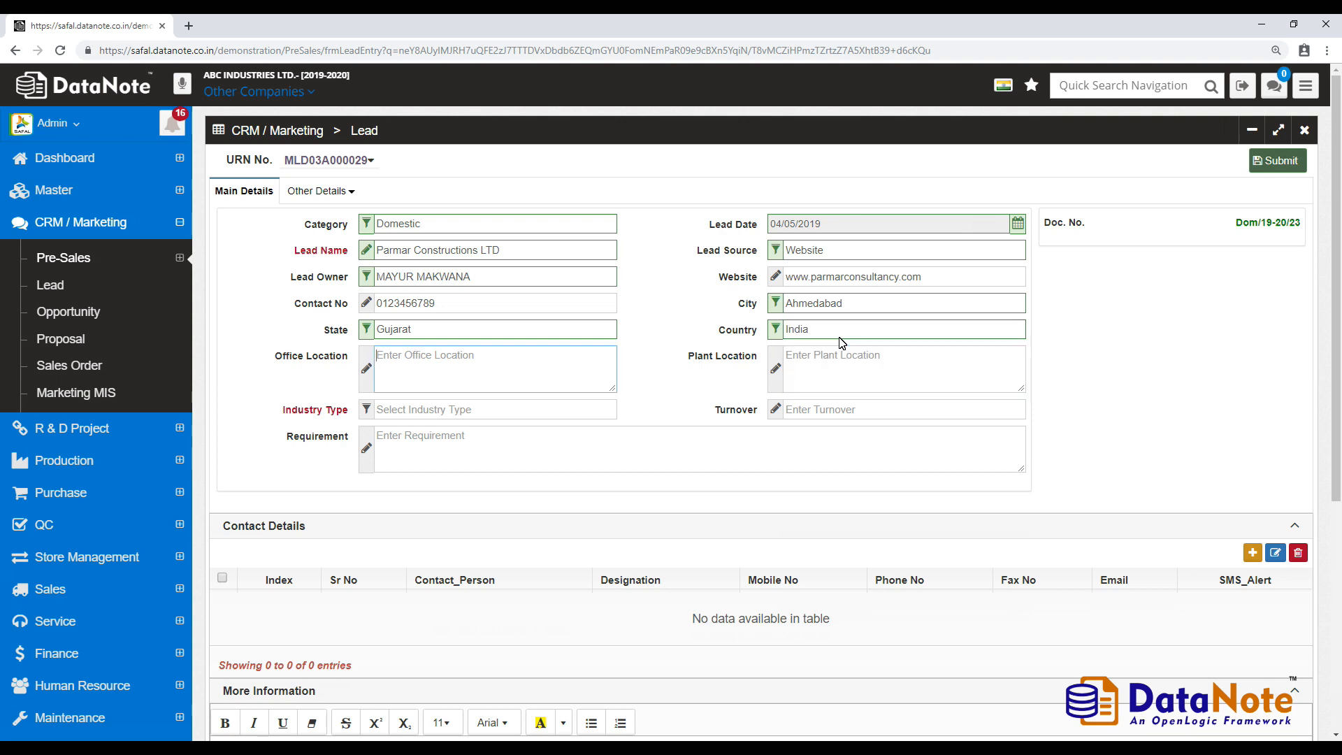
pyautogui.press('Tab')
pyautogui.write('Sector 3, Gandhinagar')
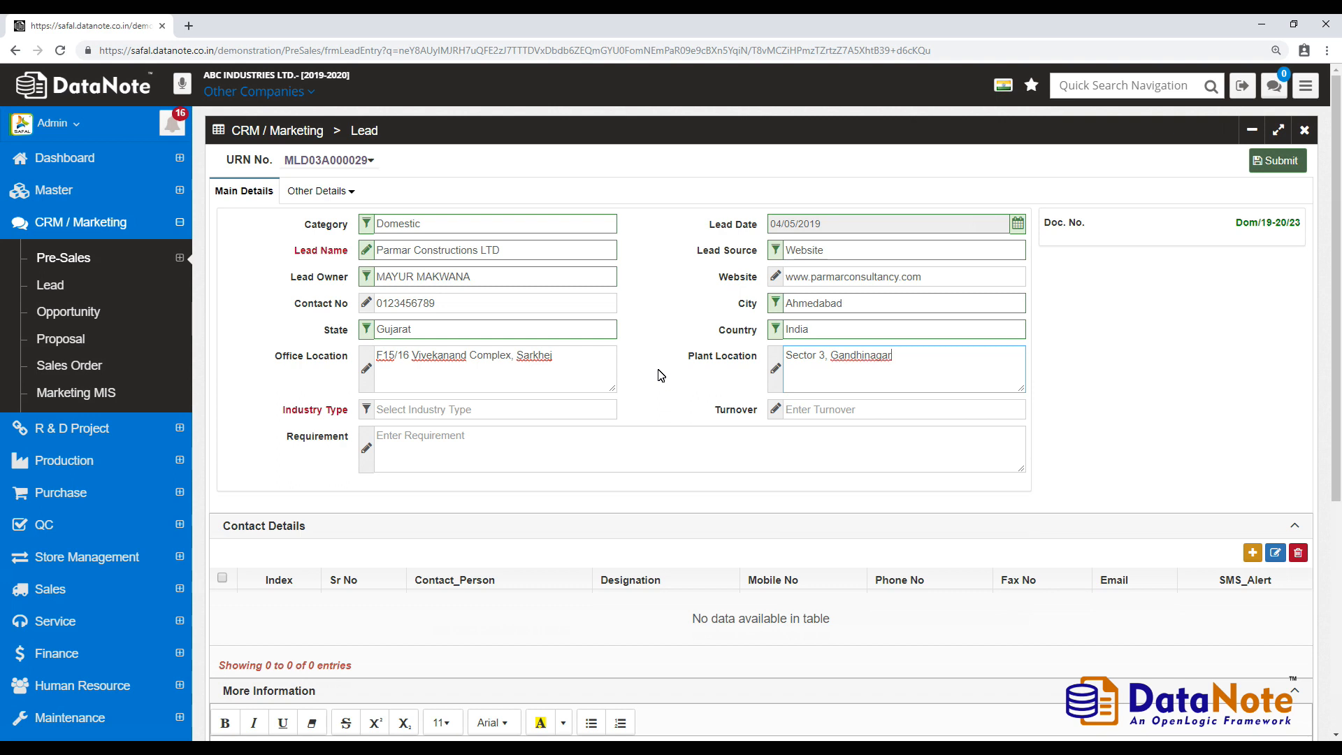
# - Set industry type ENGINEERING, turnover 100000 and requirement 'Needs a demo'
pyautogui.click(535, 409)
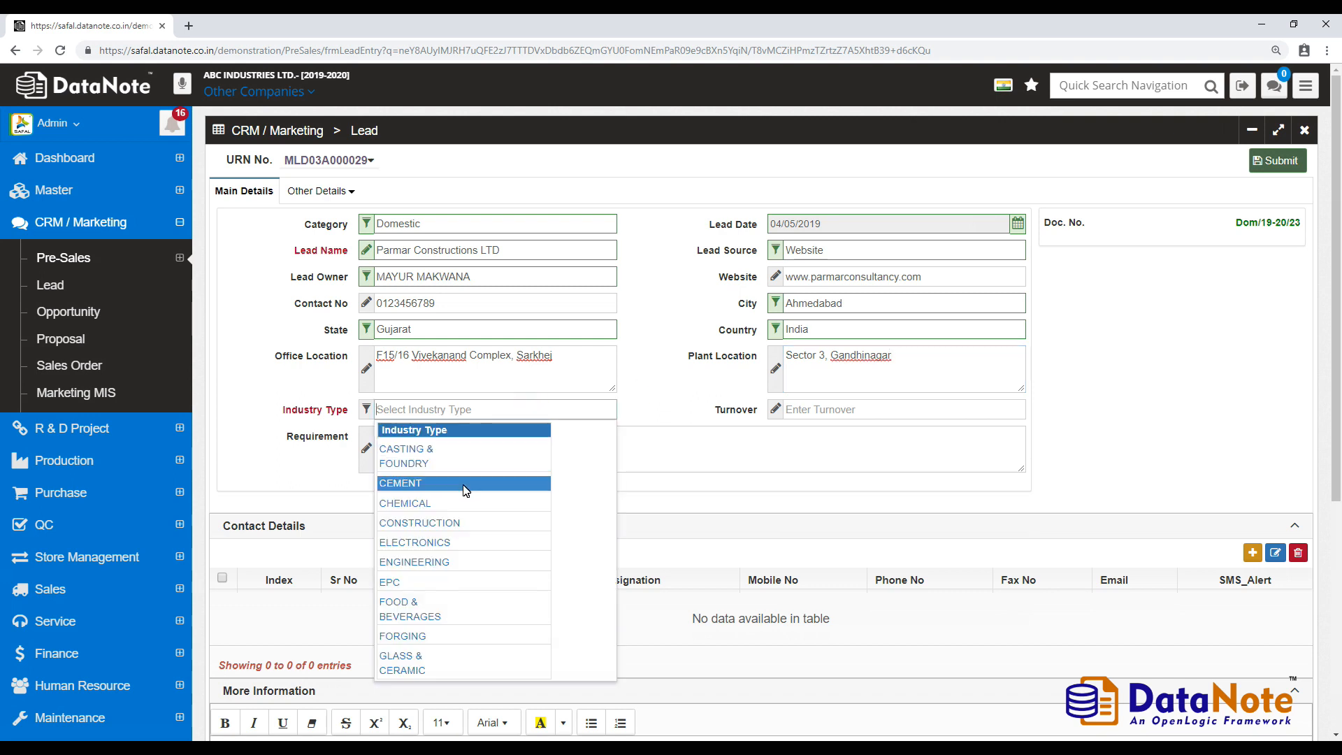
pyautogui.click(464, 555)
pyautogui.click(828, 410)
pyautogui.write('1000')
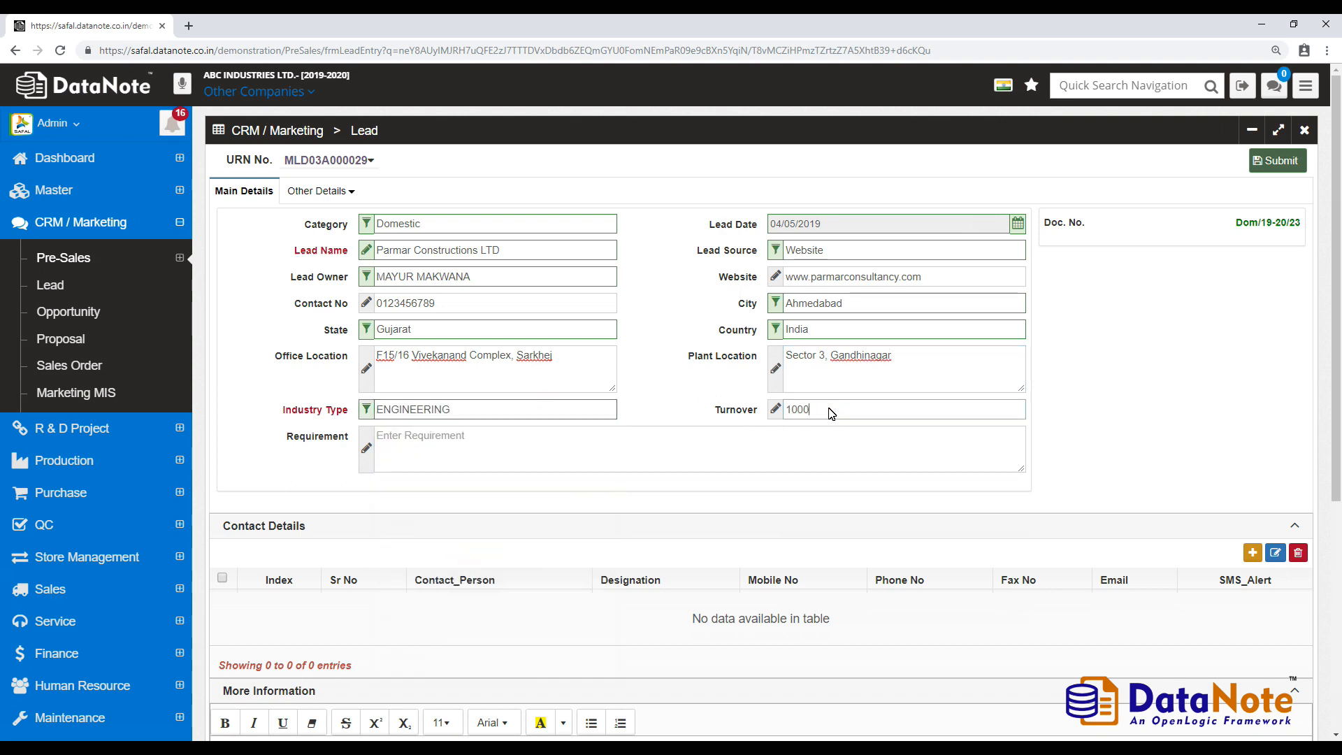
pyautogui.write('00')
pyautogui.click(678, 459)
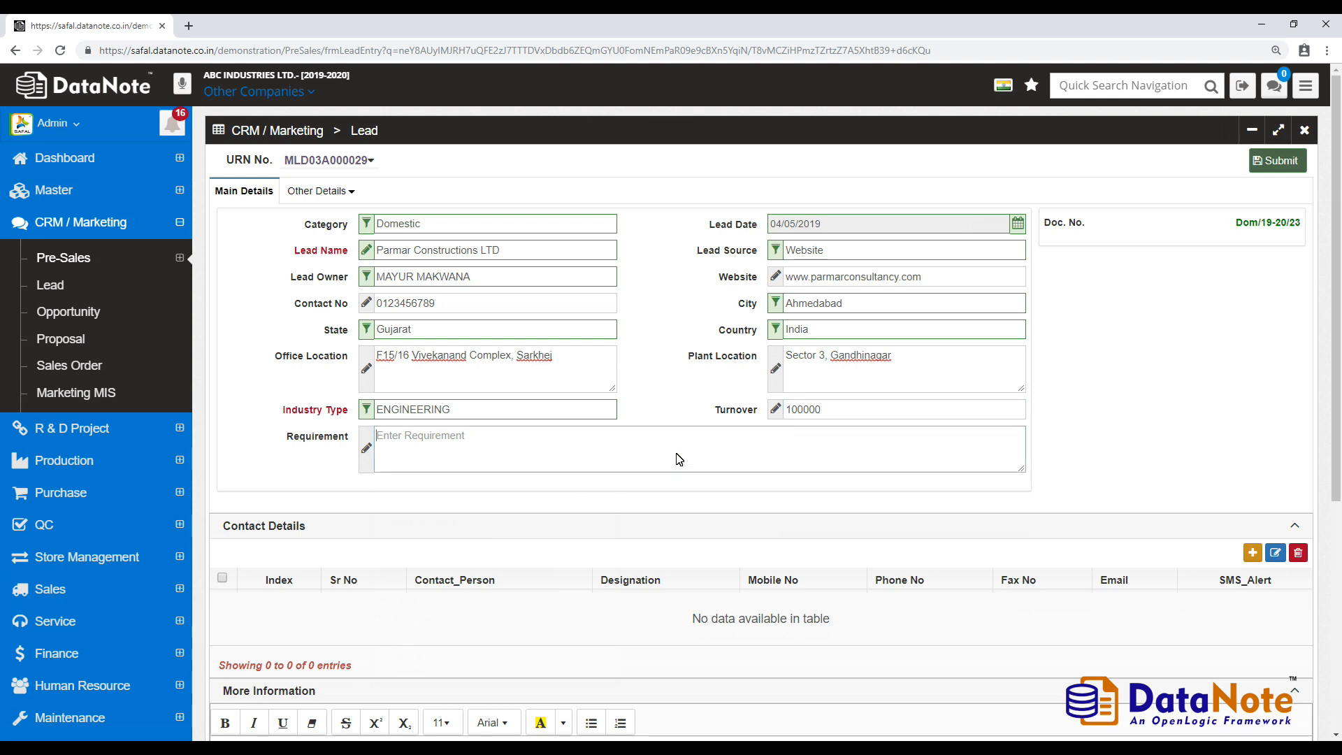
pyautogui.write('Needs a demo')
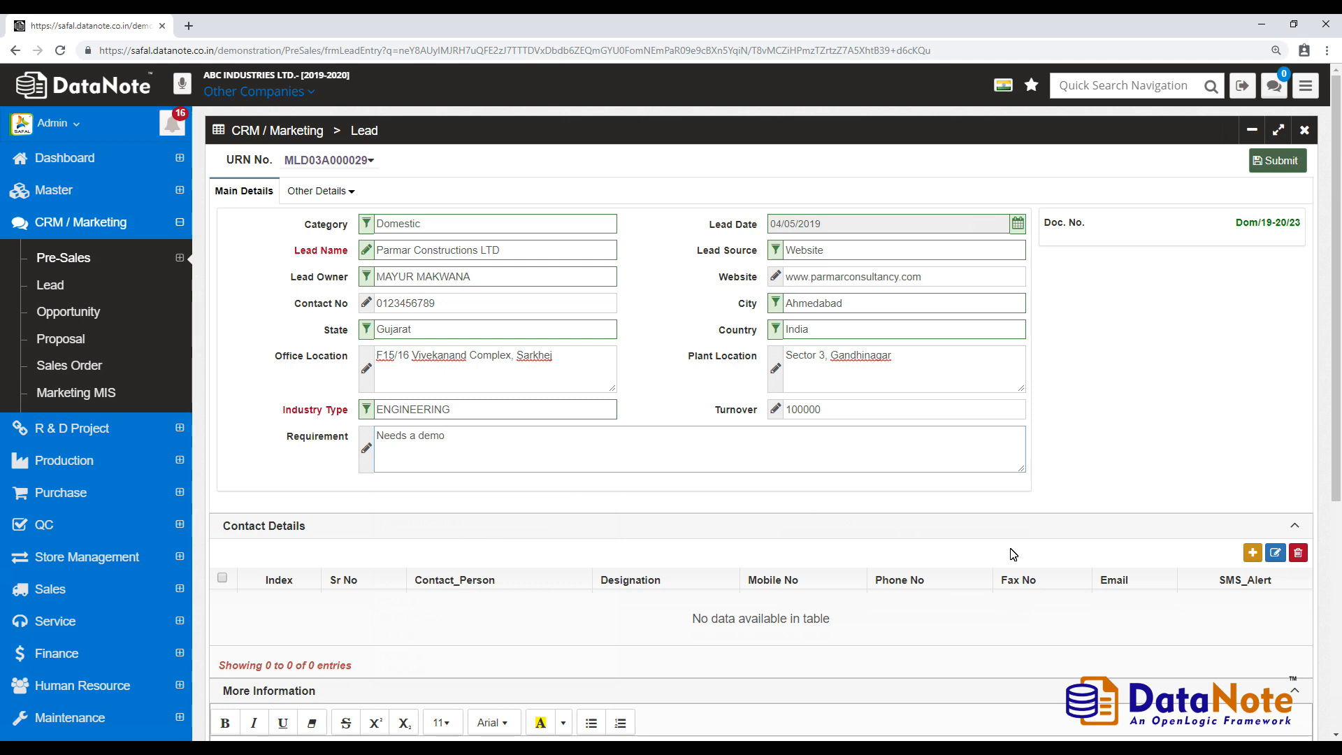
# - Add a contact with the person's name, General Manager designation, mobile number and e-mail
pyautogui.click(1253, 555)
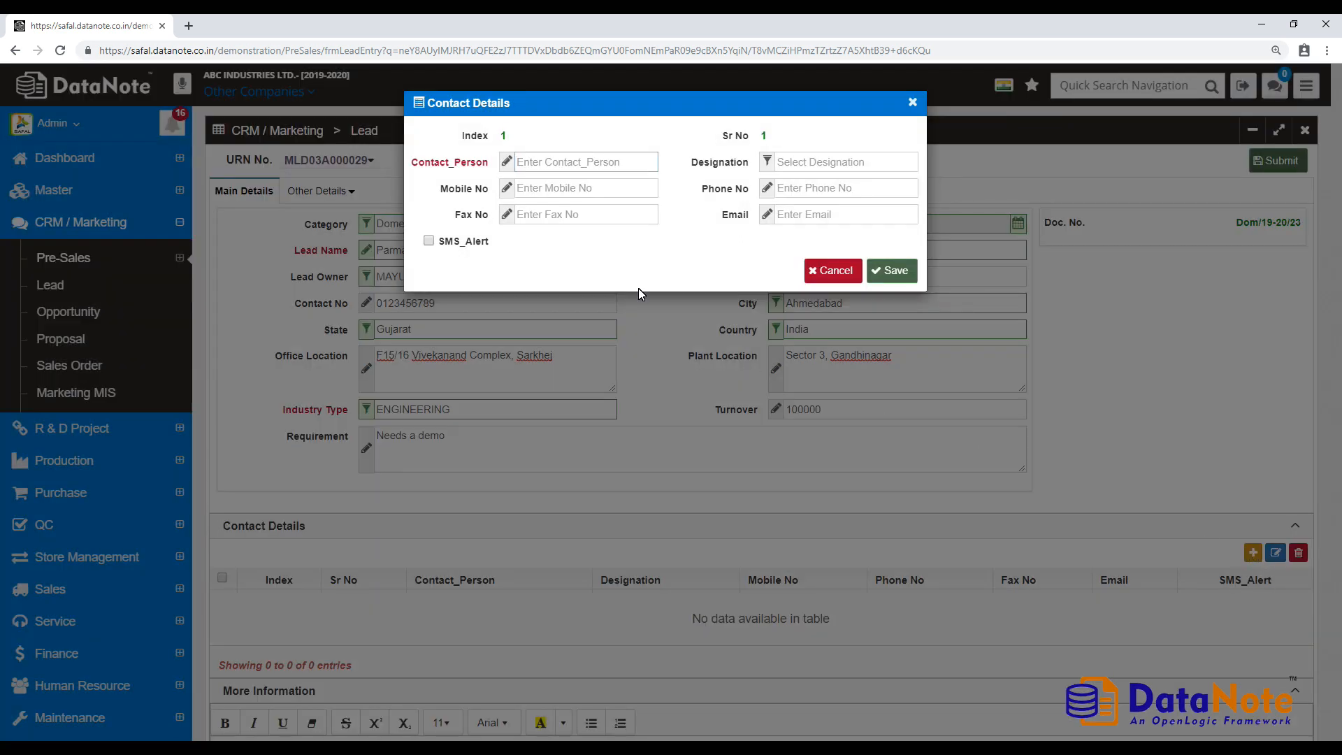
pyautogui.press('Tab')
pyautogui.click(845, 407)
pyautogui.press('Tab')
pyautogui.write('012345')
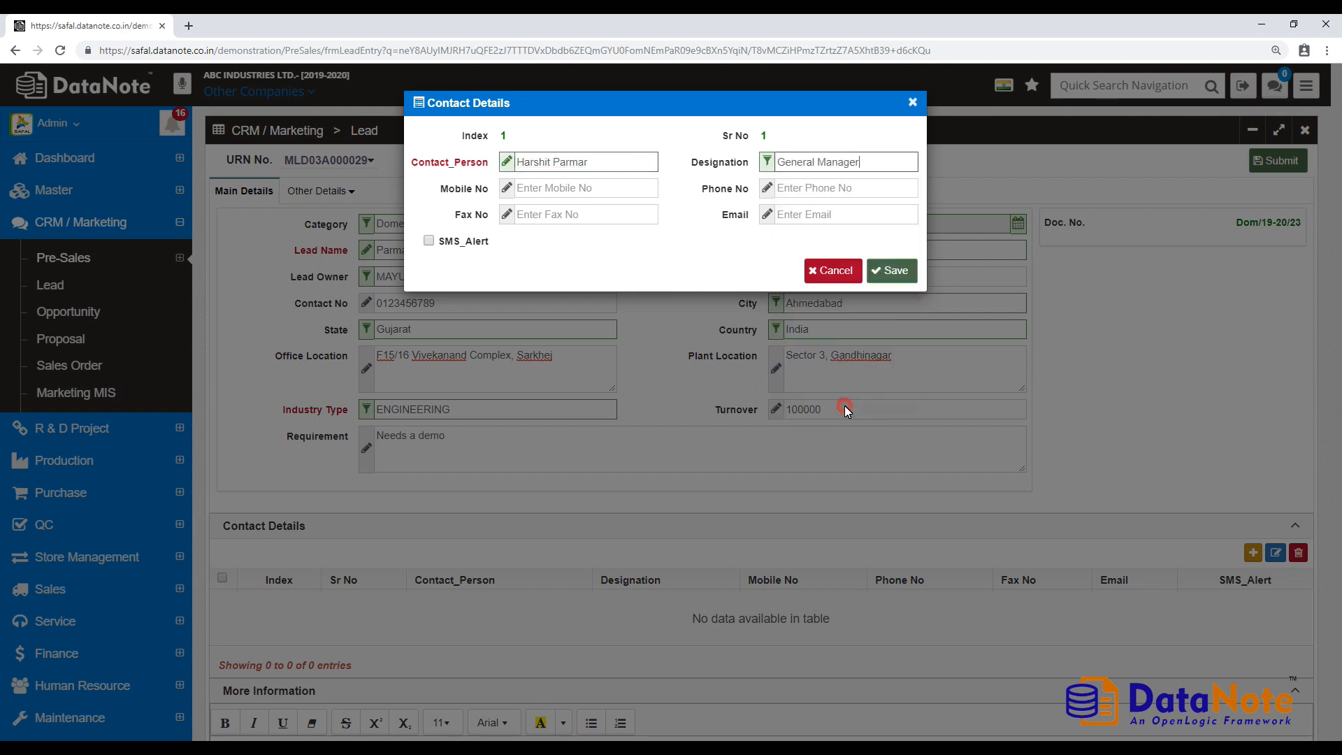
pyautogui.write('6789')
pyautogui.press('Tab')
pyautogui.press('Tab')
pyautogui.press('Tab')
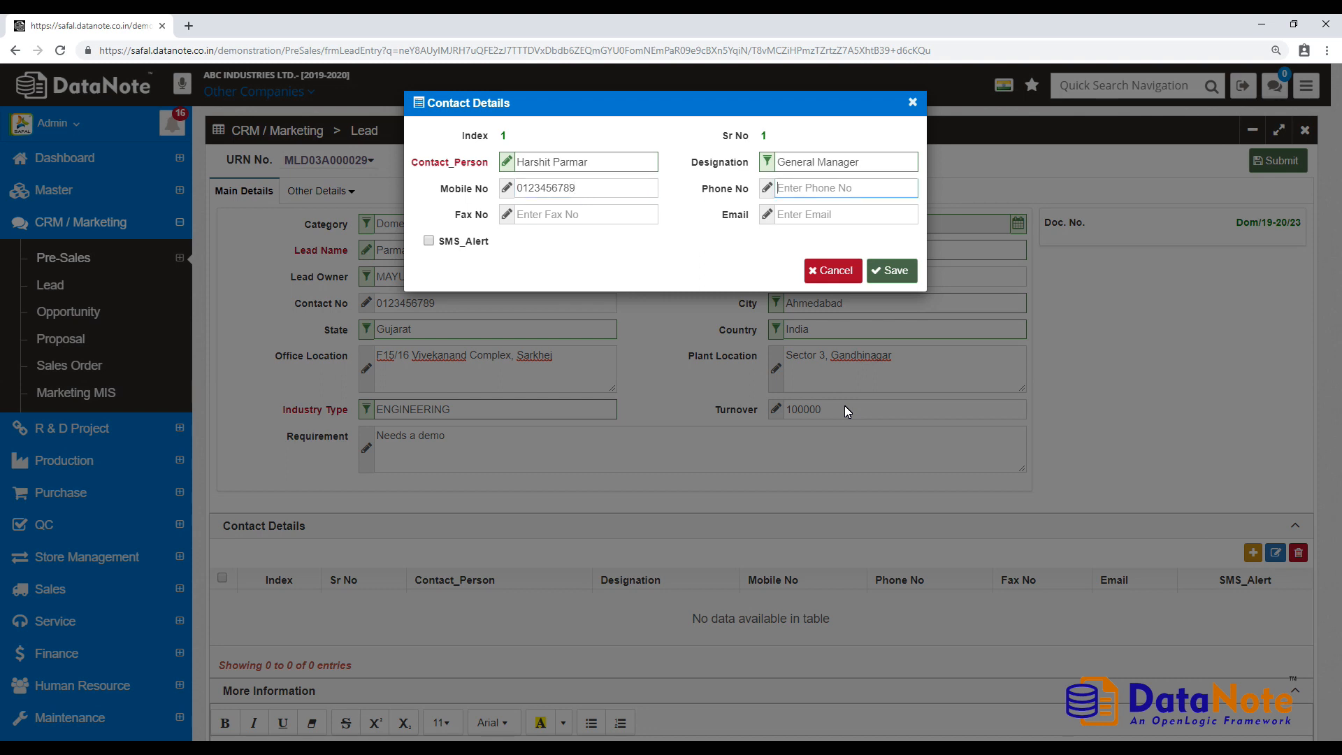
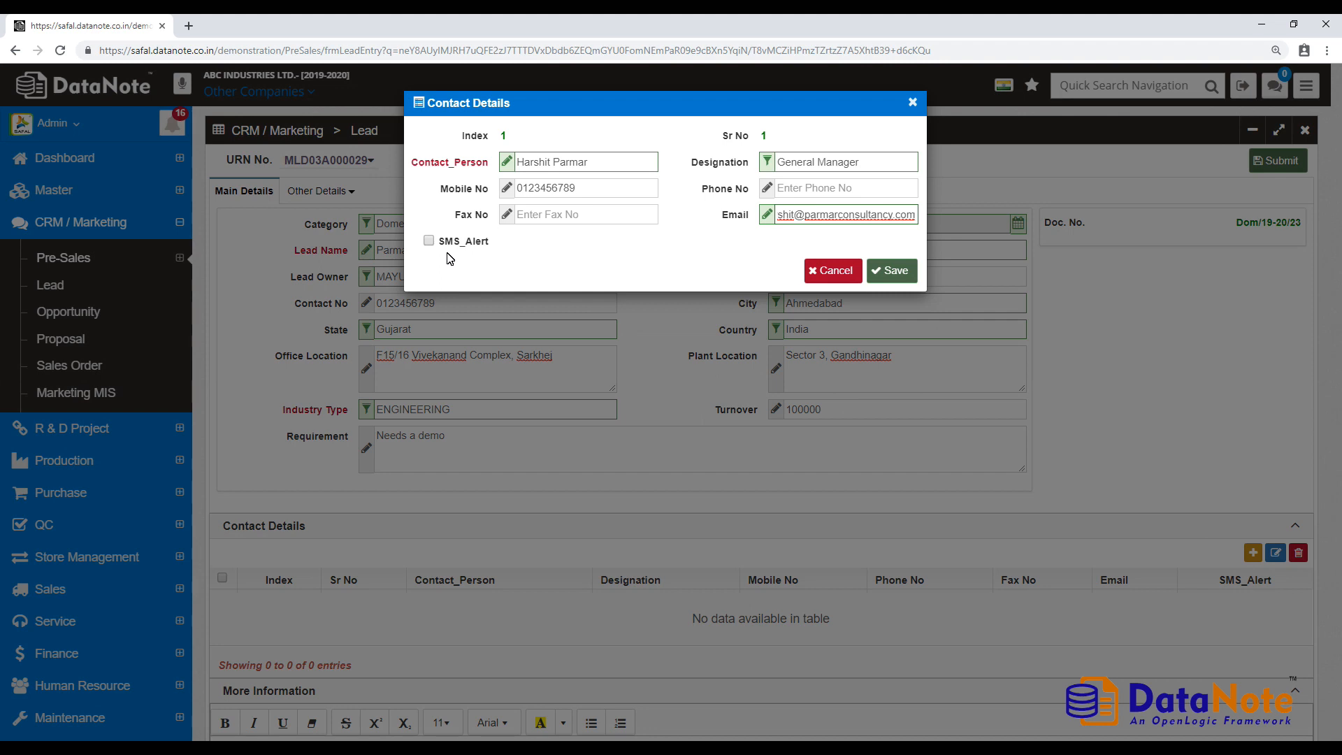
# - Leave SMS alerts off, save the contact, and close the Contact Details window
pyautogui.click(430, 241)
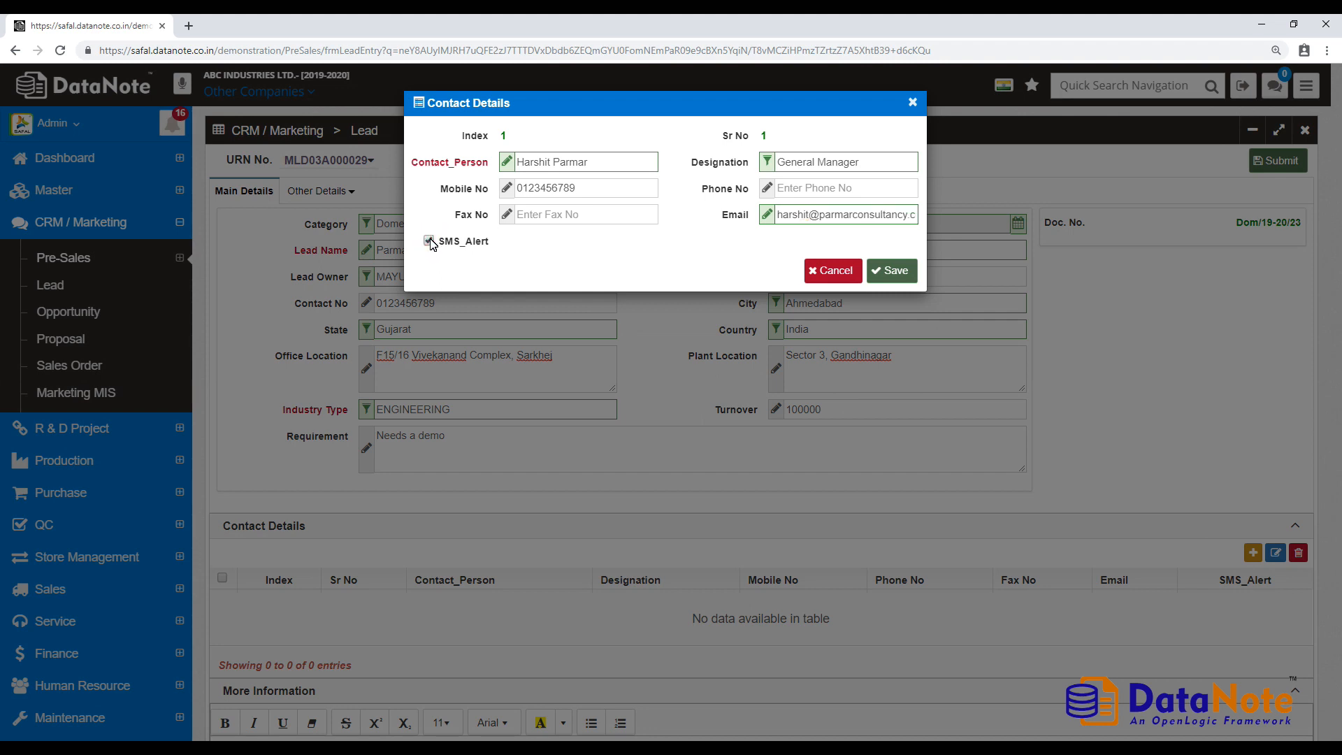
pyautogui.click(429, 242)
pyautogui.click(884, 277)
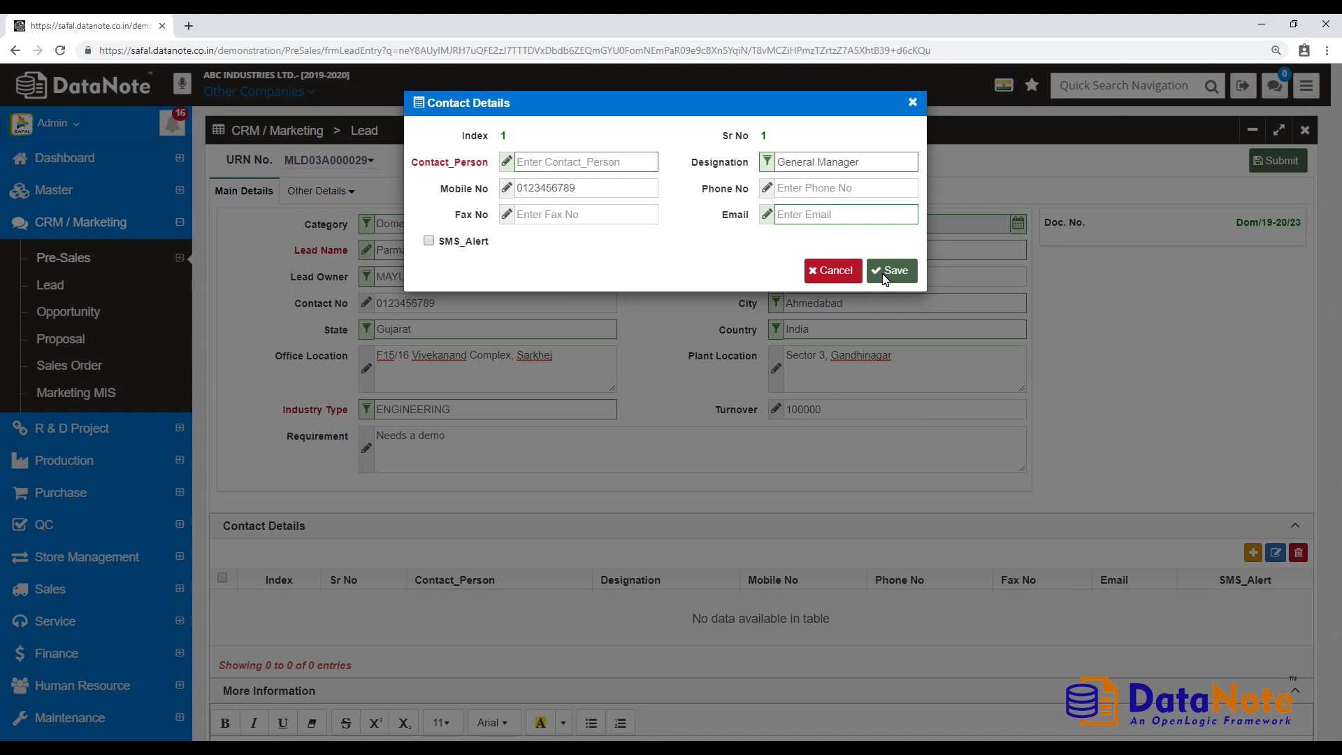
pyautogui.click(912, 105)
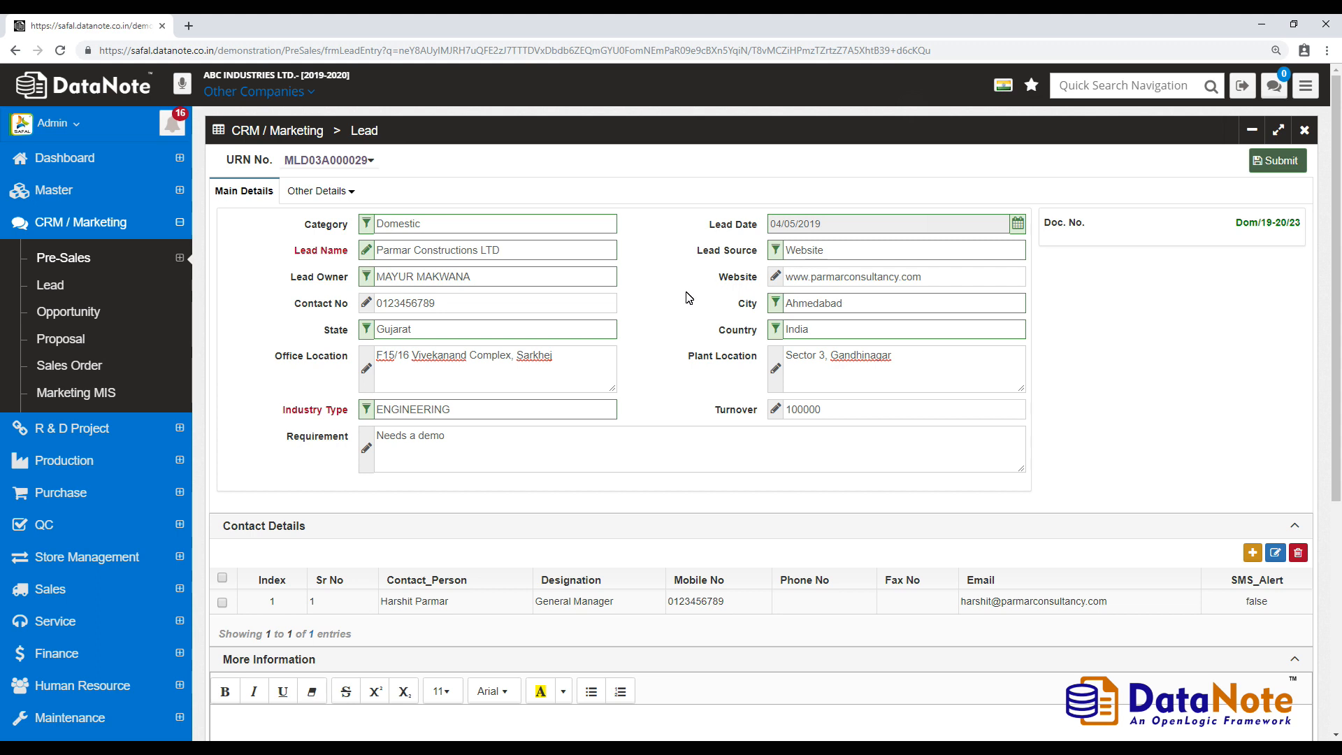
# - Attach a Word document to the lead, then bring up the Followup Details section
pyautogui.click(336, 193)
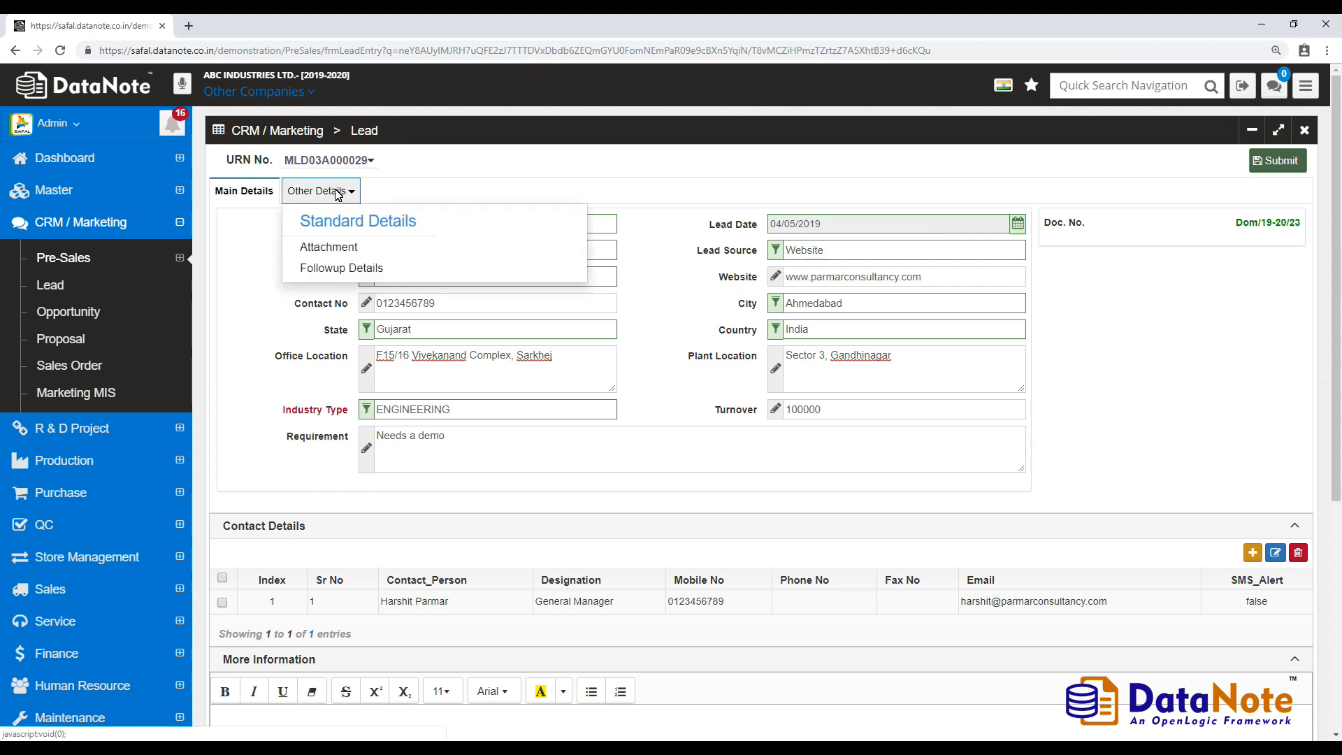
pyautogui.click(385, 251)
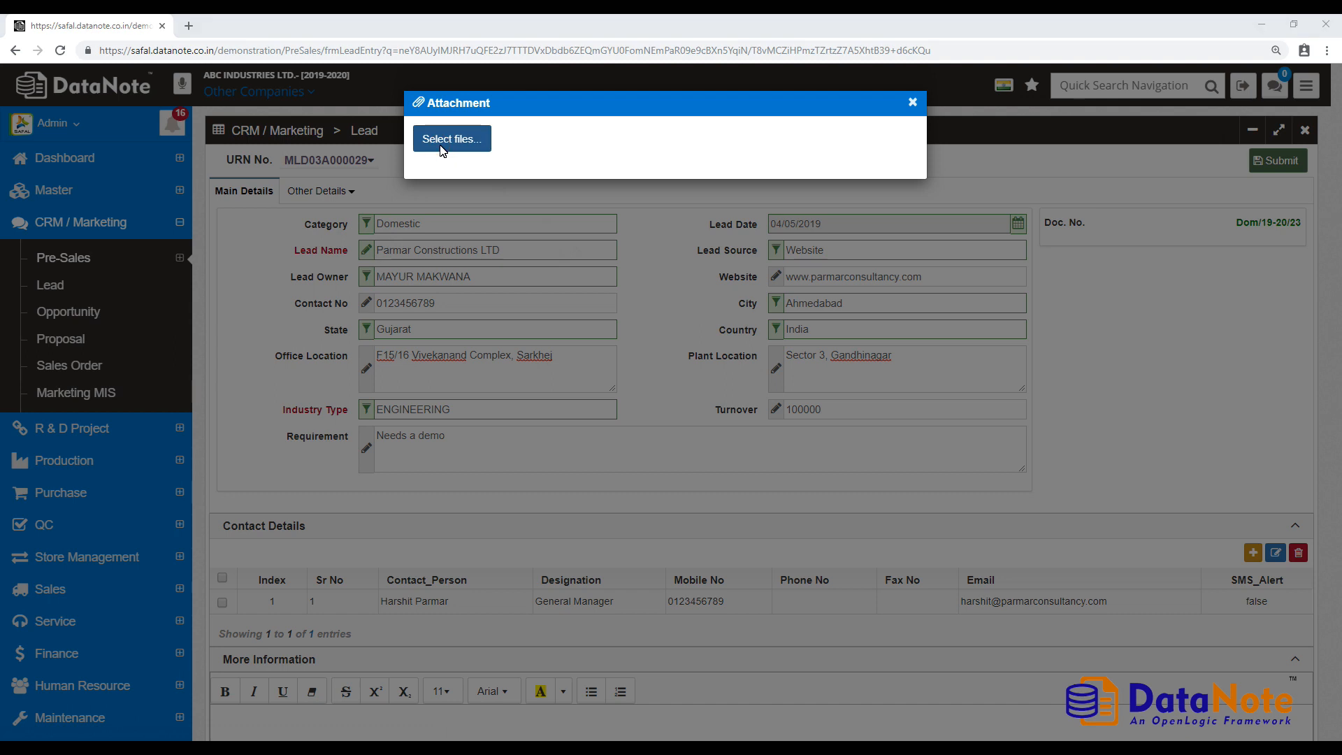
pyautogui.click(442, 151)
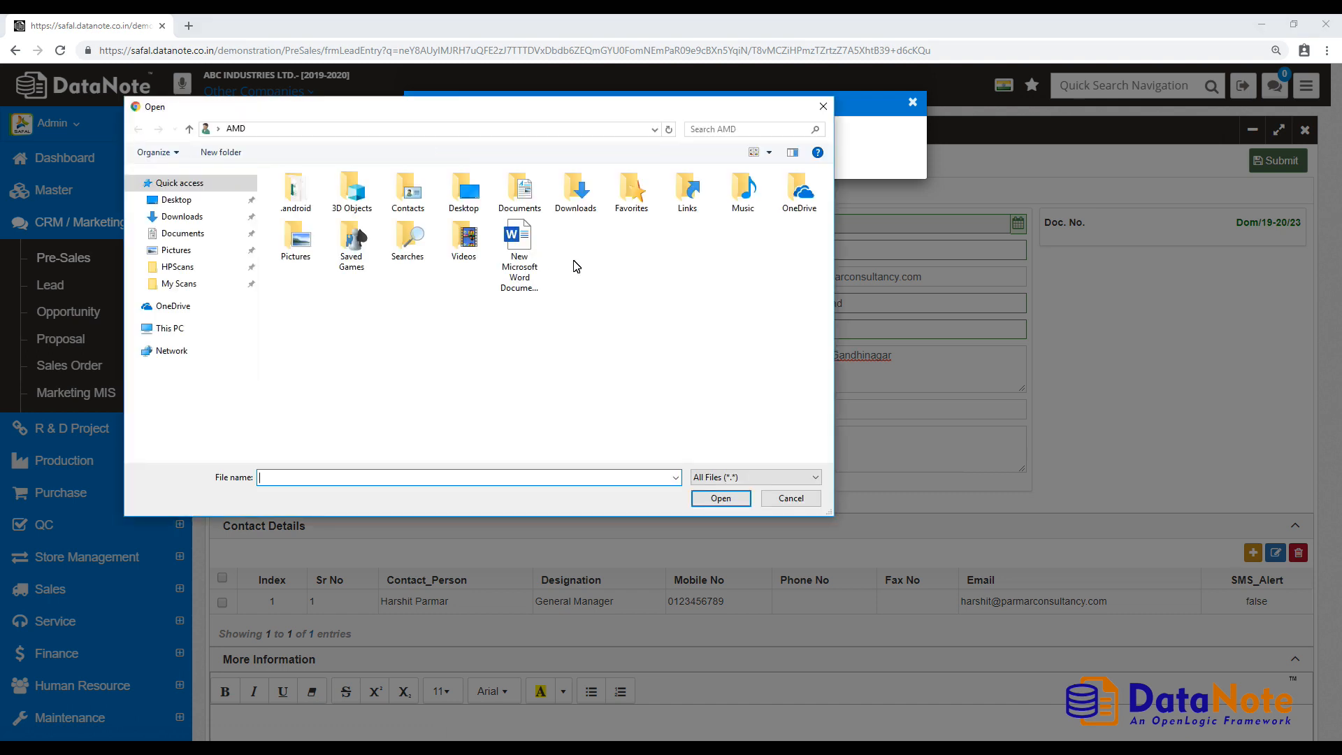
pyautogui.doubleClick(511, 242)
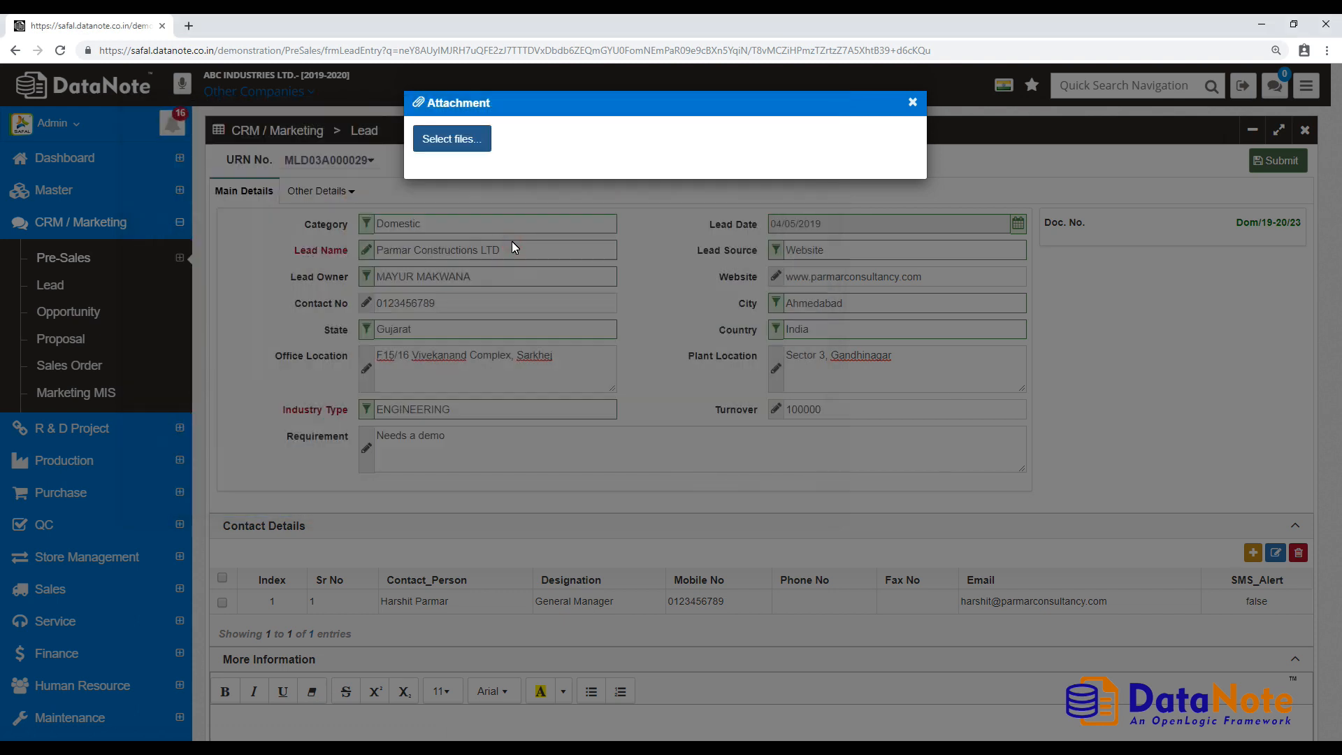
pyautogui.click(913, 103)
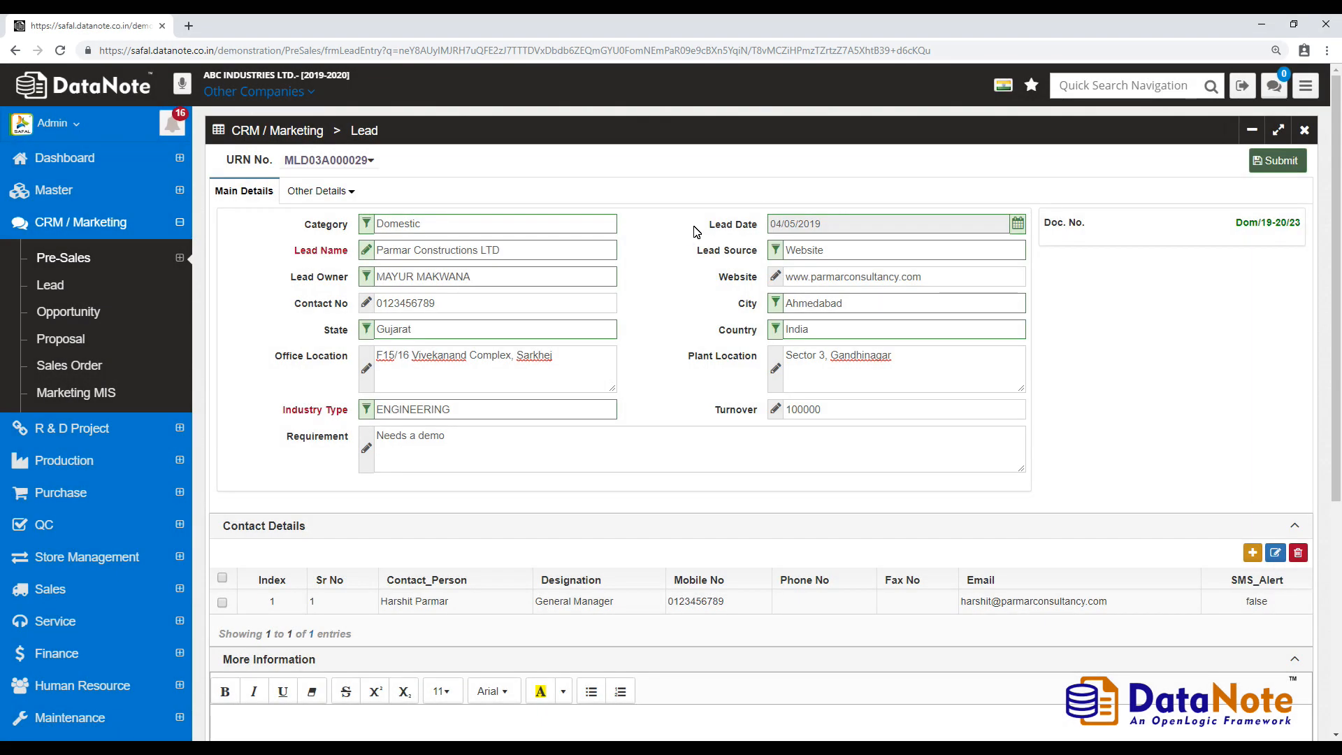
pyautogui.click(328, 191)
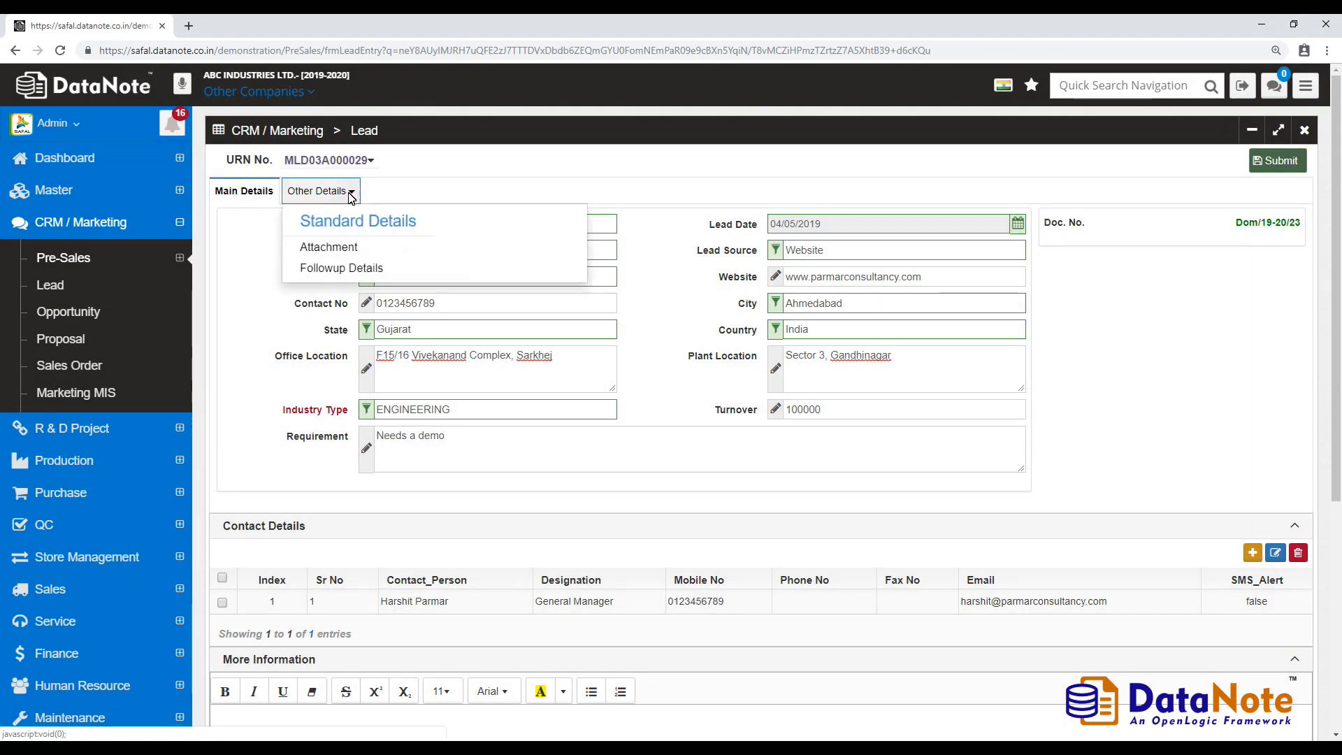
pyautogui.click(413, 269)
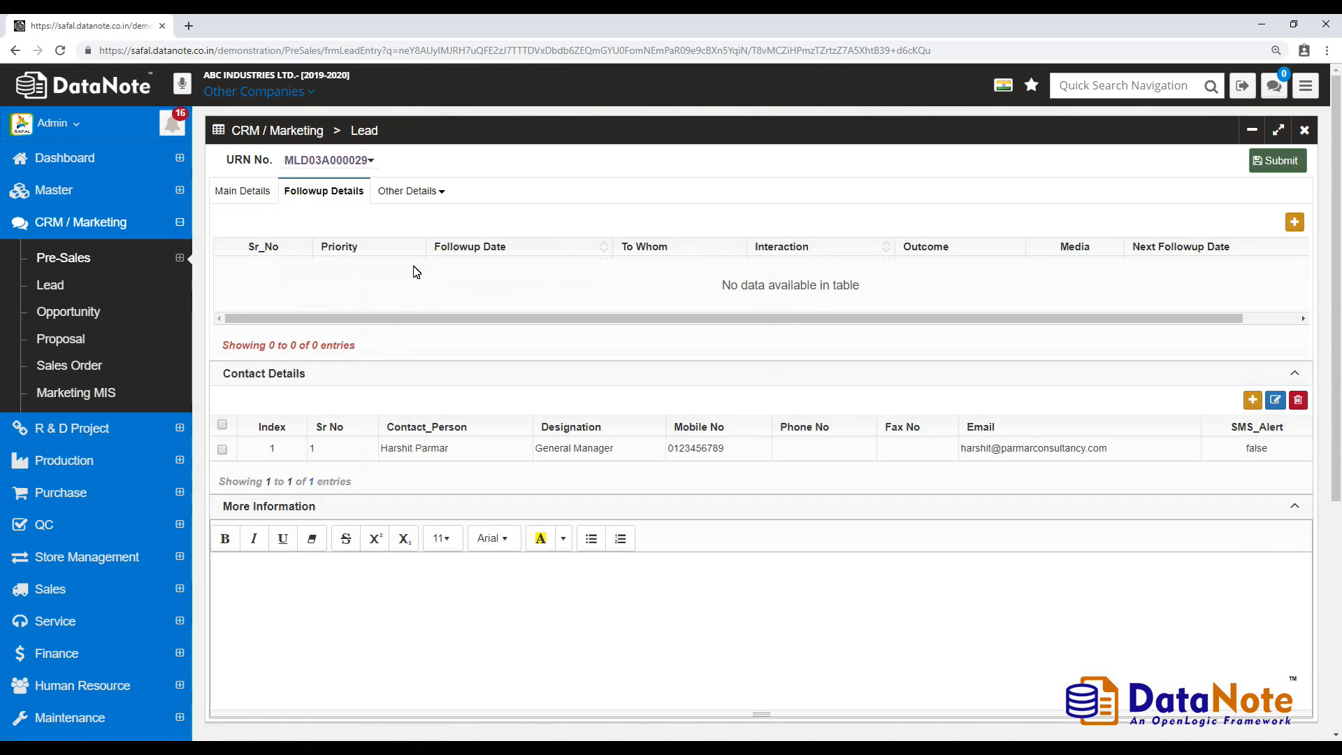
# - Add a followup for the contact on 04/05/2019 2:00 pm: 'Need to arrange a demo', outcome 'Software Purchase for his industry'
pyautogui.click(1292, 228)
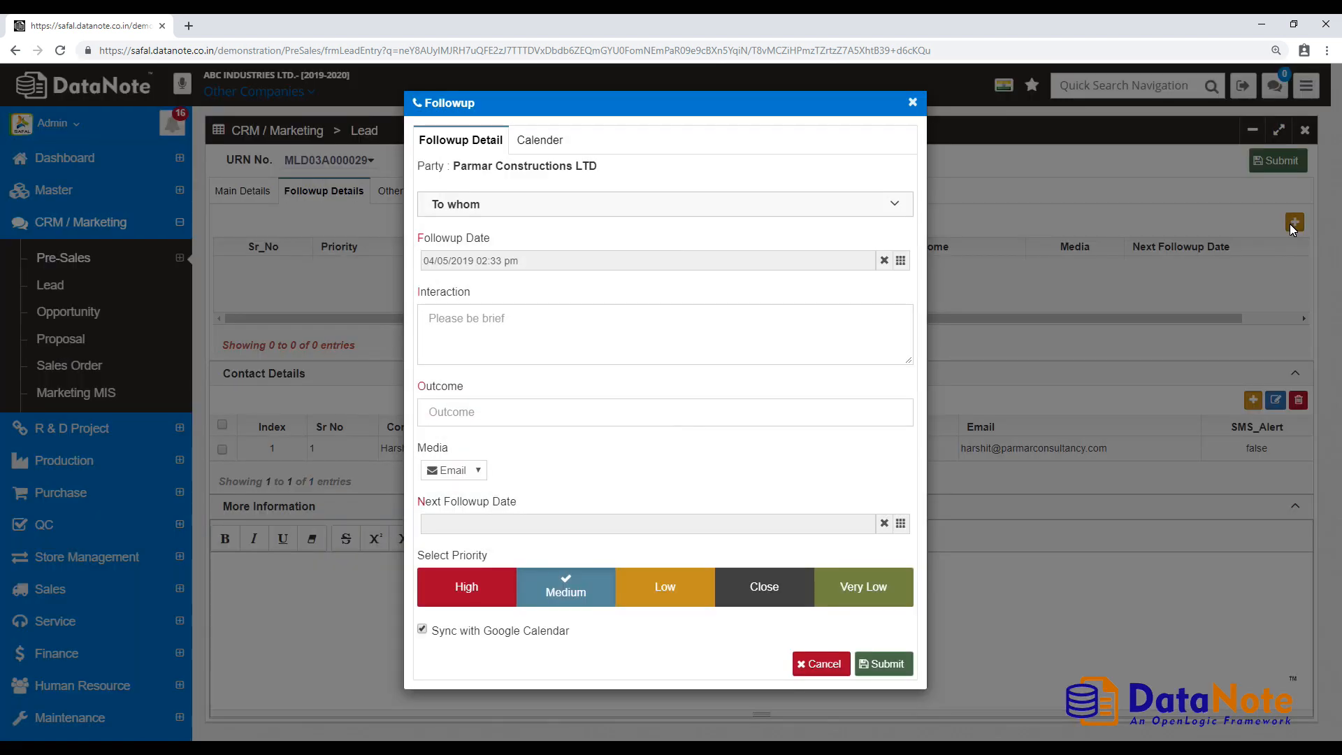
pyautogui.click(549, 208)
pyautogui.click(428, 251)
pyautogui.click(637, 361)
pyautogui.click(972, 421)
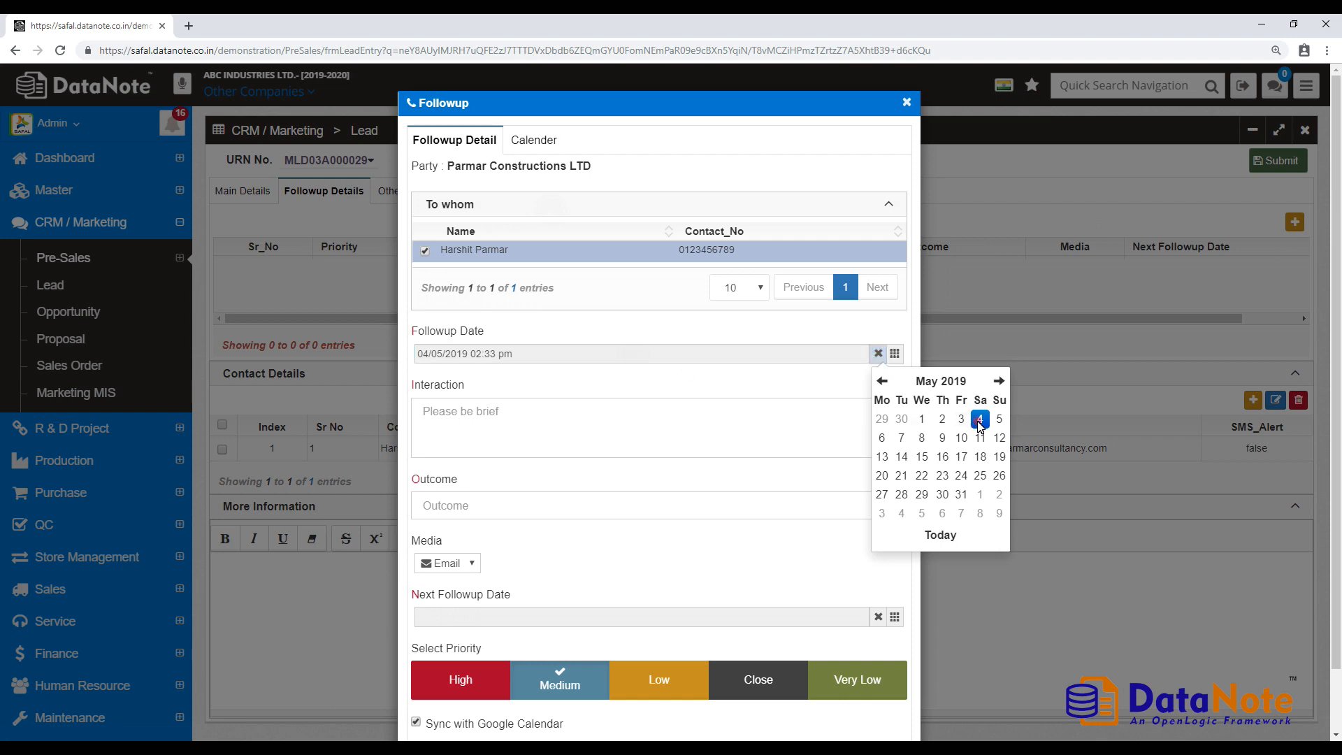
pyautogui.click(931, 544)
pyautogui.click(890, 453)
pyautogui.click(669, 437)
pyautogui.write('Need to arrange a demo')
pyautogui.click(656, 509)
pyautogui.write('Software Purchase for his industry')
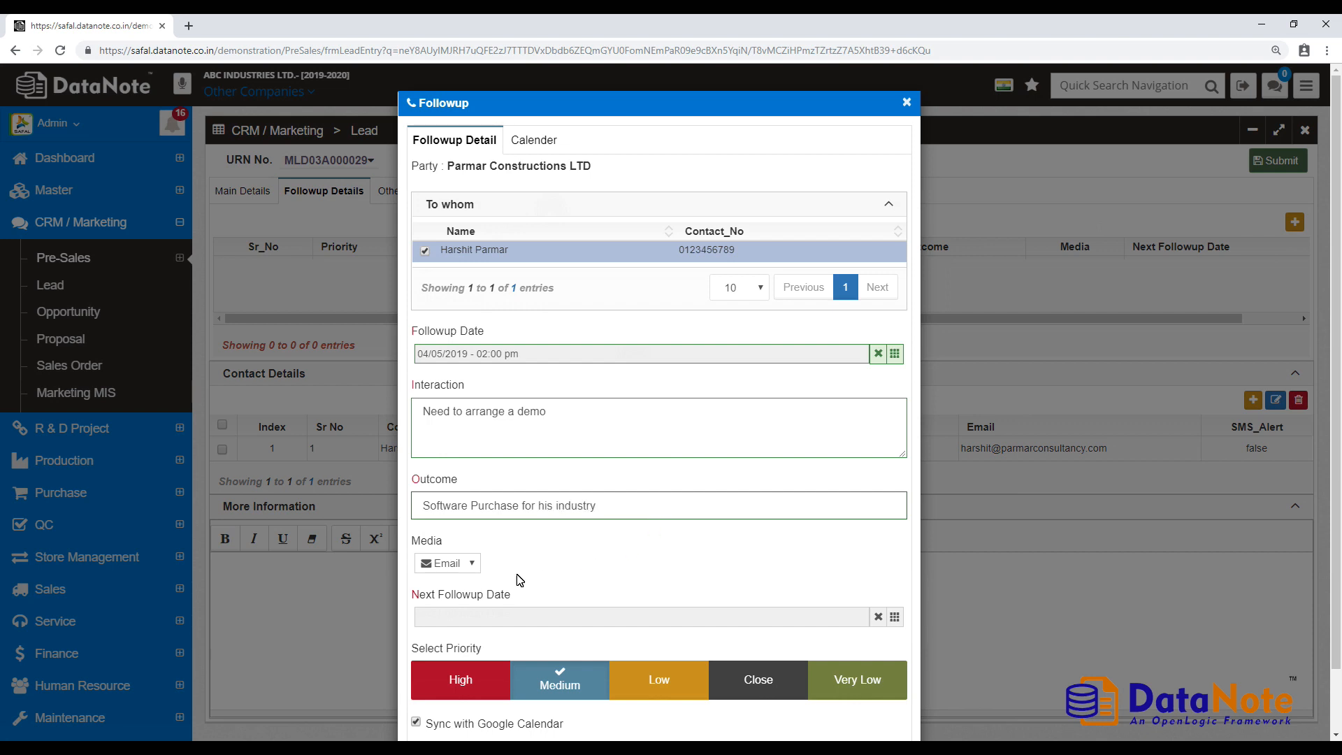
# - Set media Phone, next followup 05/05/2019 2:00 pm, no Google Calendar sync, and submit
pyautogui.click(461, 563)
pyautogui.click(464, 599)
pyautogui.click(889, 617)
pyautogui.scroll(-1, 1014, 608)
pyautogui.click(999, 607)
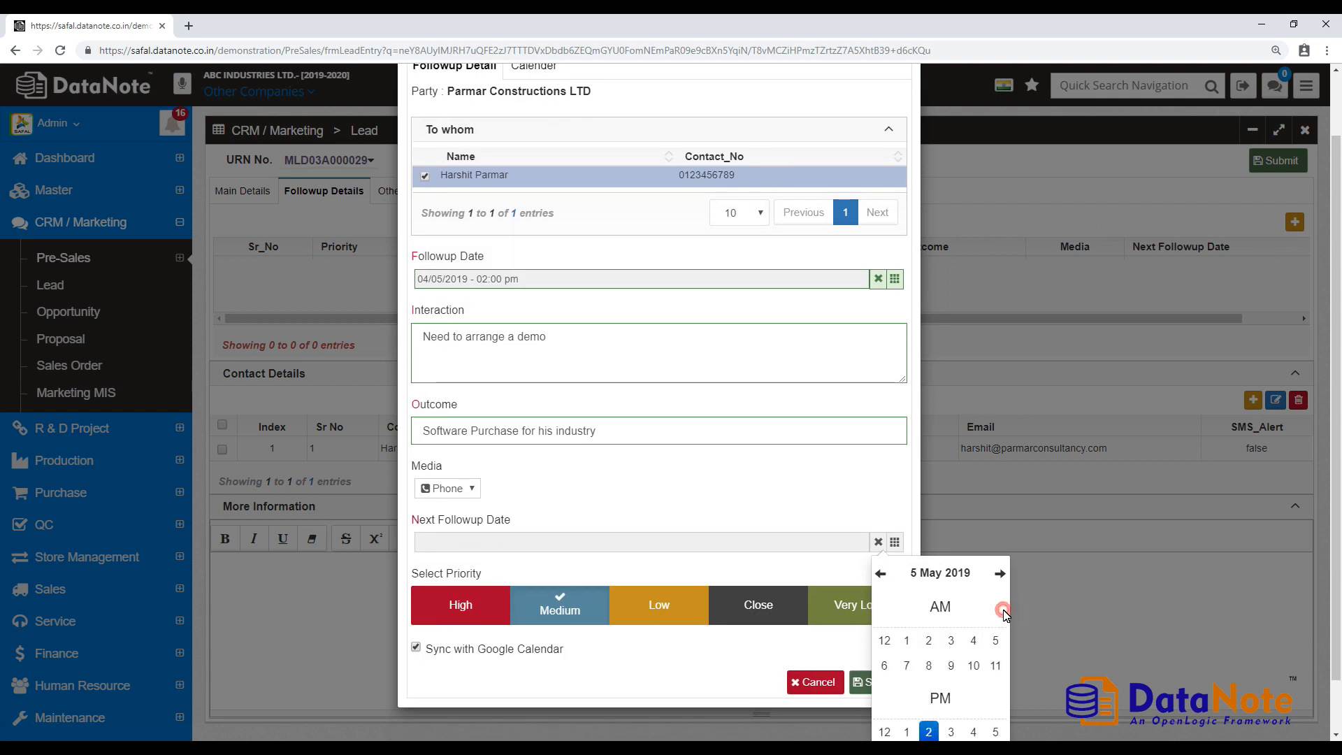
pyautogui.click(923, 670)
pyautogui.click(890, 591)
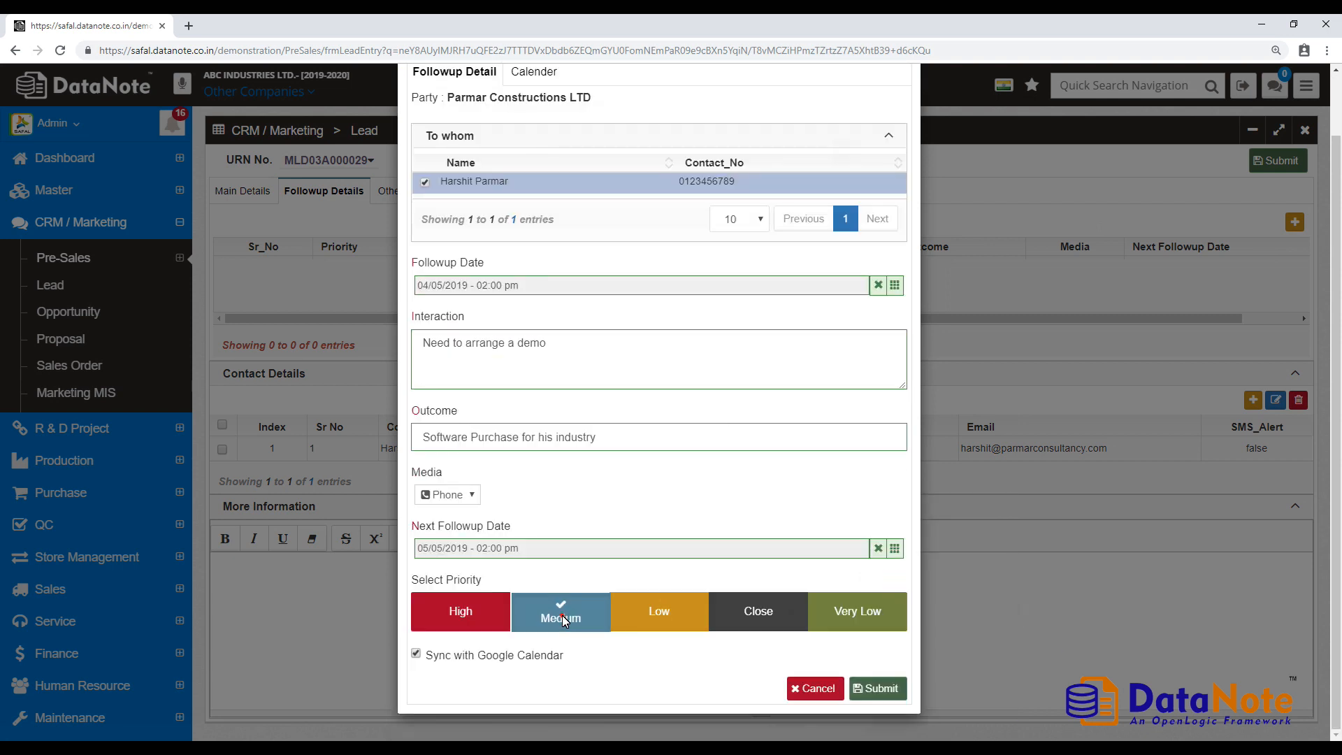
pyautogui.click(417, 656)
pyautogui.click(885, 691)
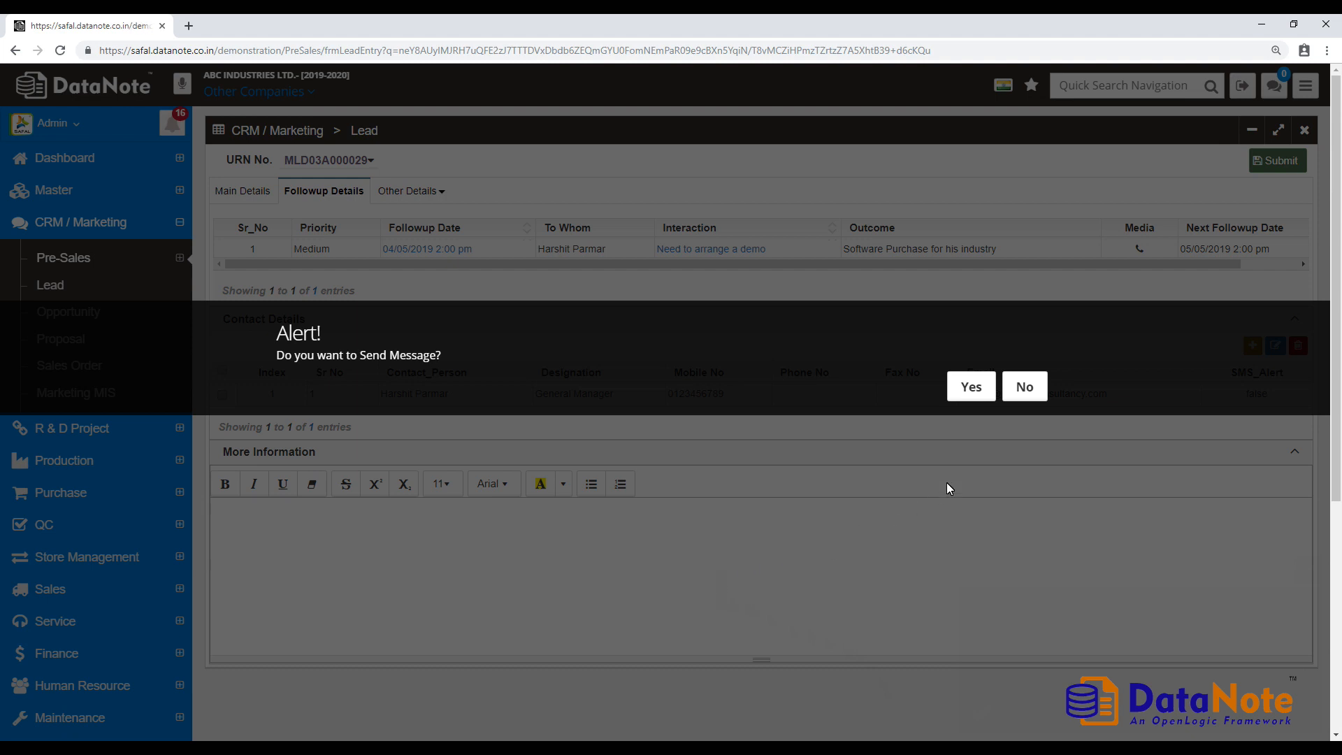
# - Decline the message, save the Parmar Constructions LTD lead, and return to the Lead list
pyautogui.click(1024, 388)
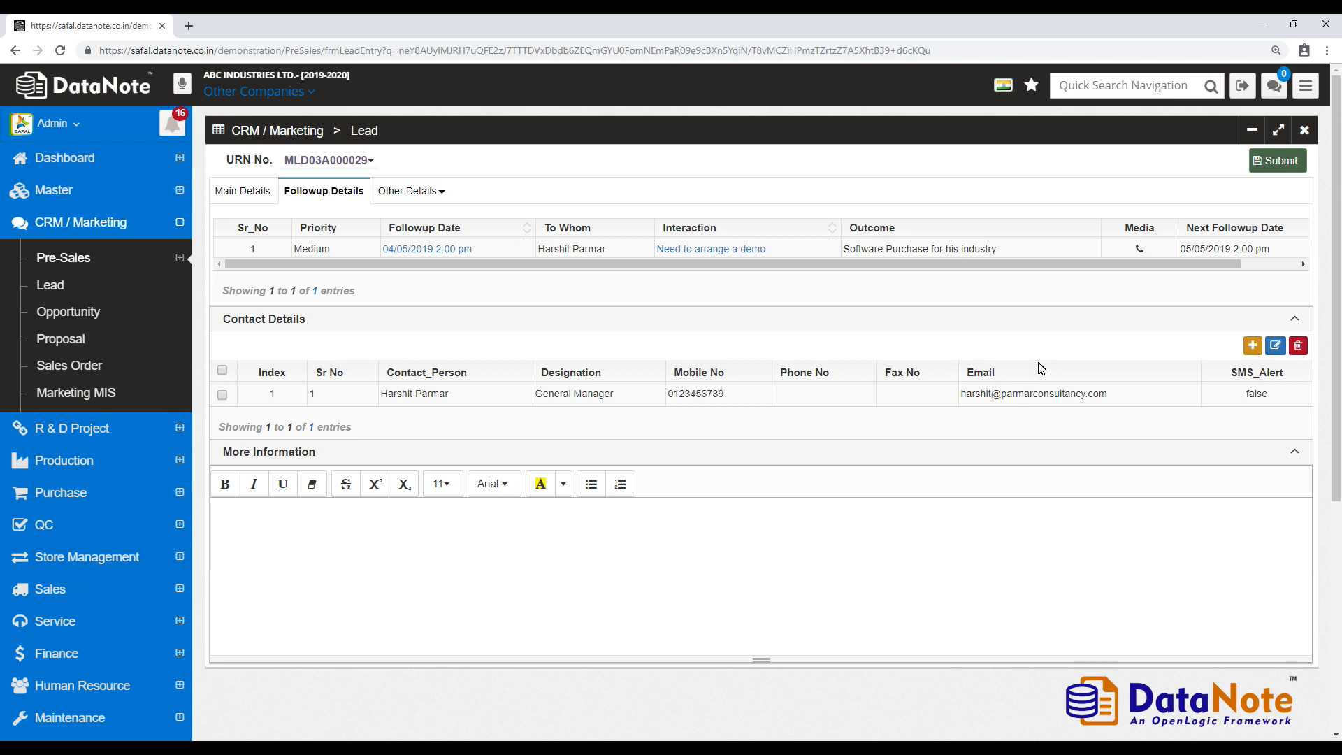
pyautogui.click(1279, 163)
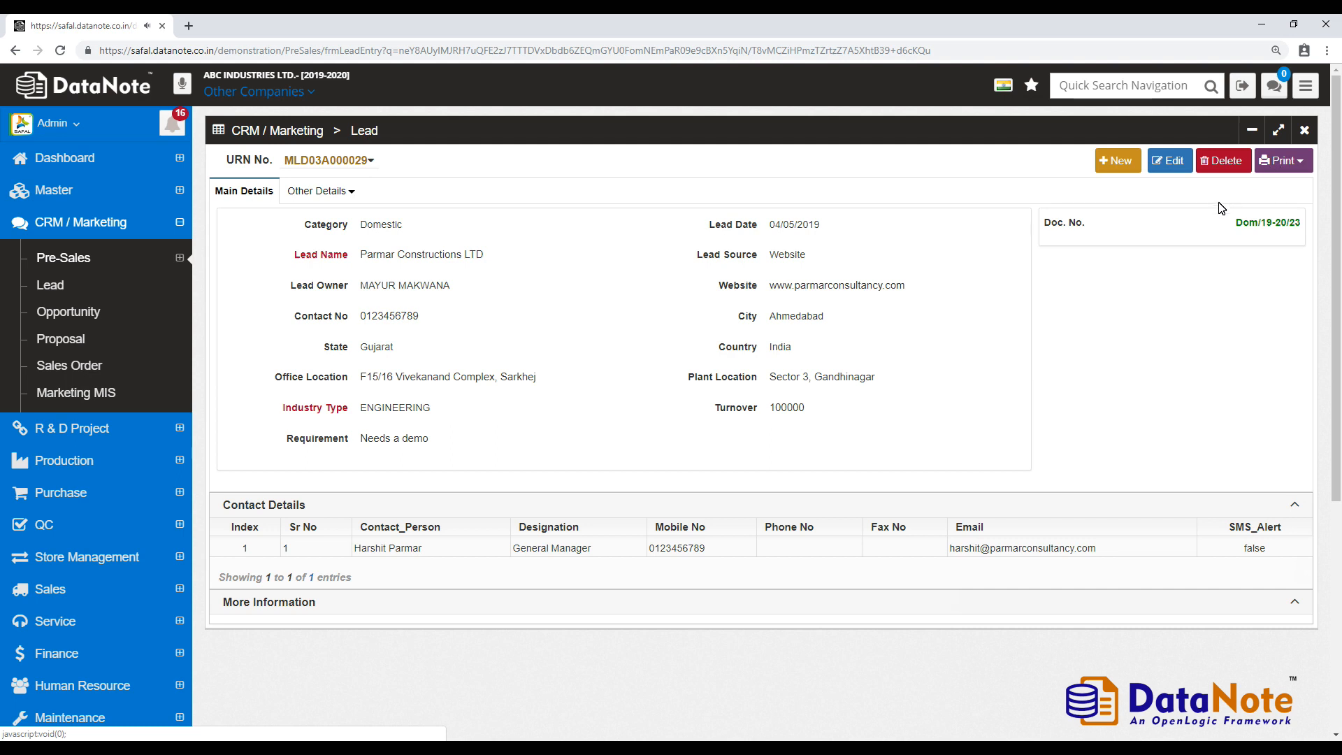
pyautogui.click(144, 284)
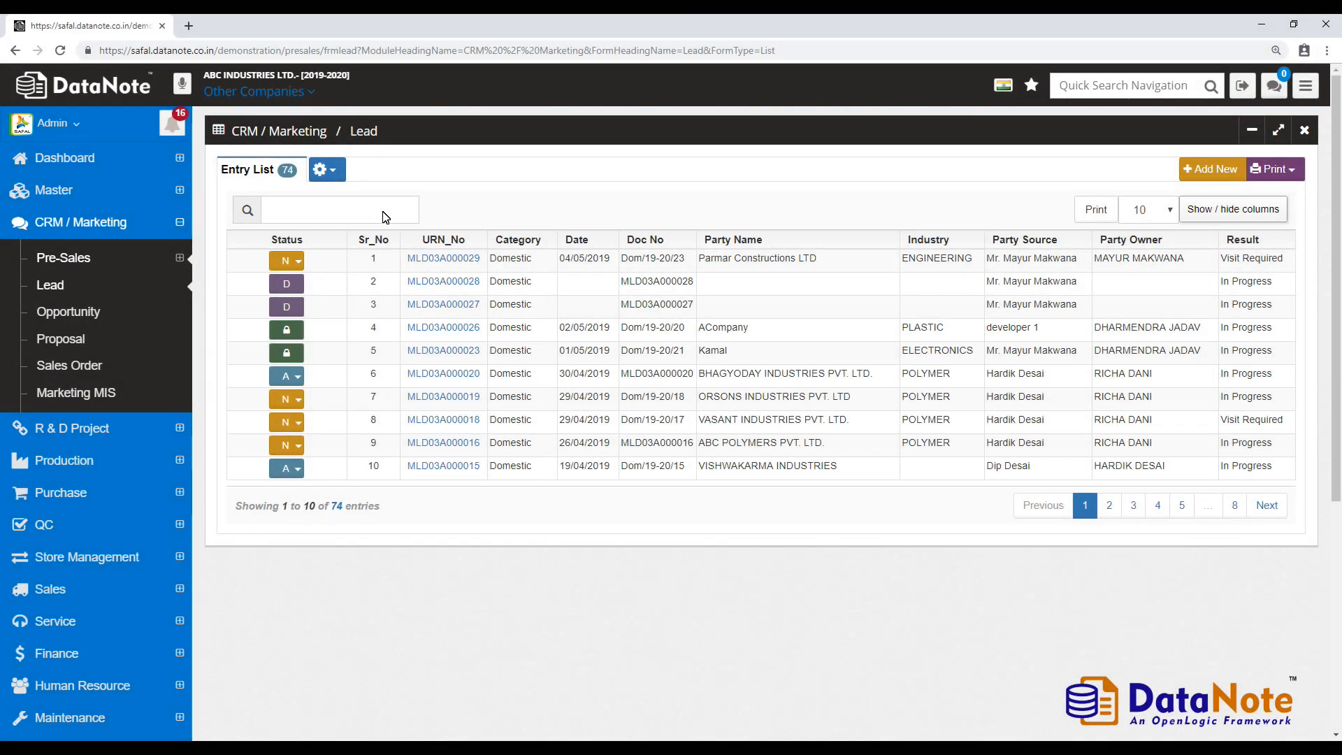
# - Filter the lead list with the wildcard search 'Par%E%may'
pyautogui.click(383, 212)
pyautogui.write('P')
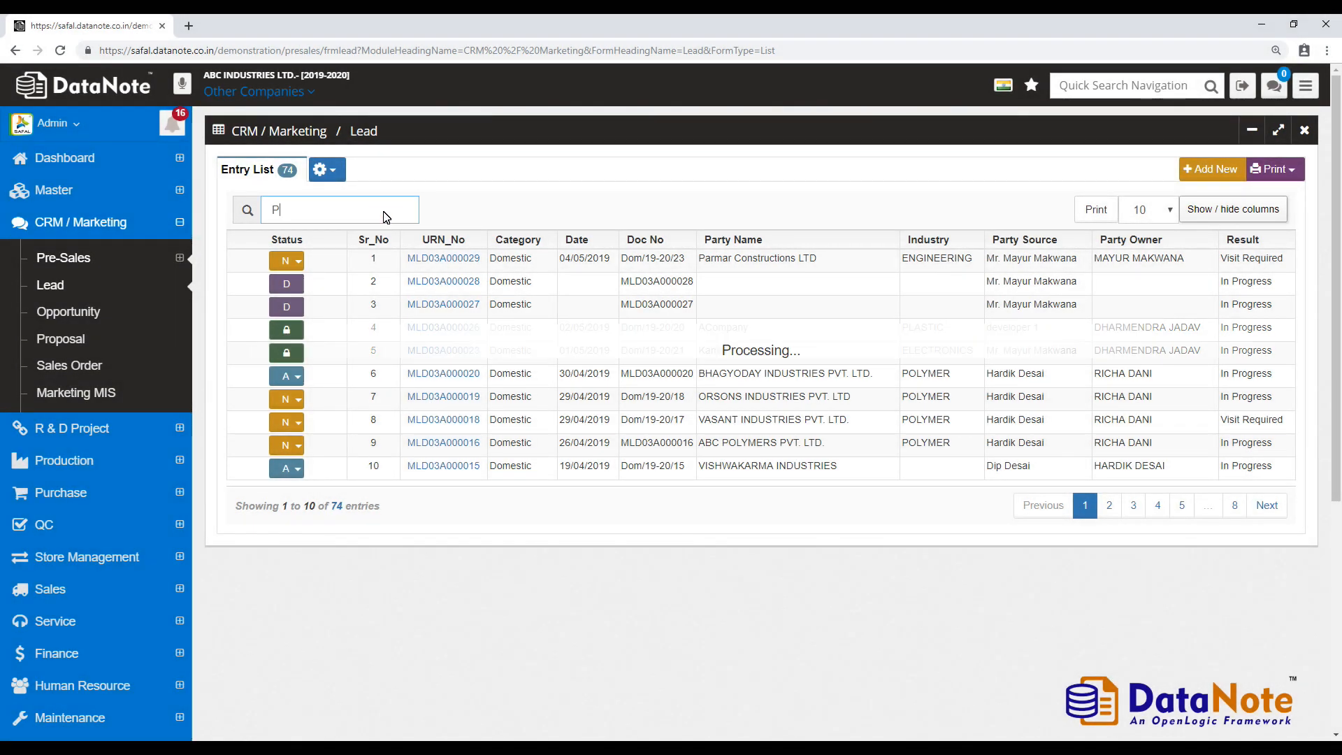
pyautogui.write('ar')
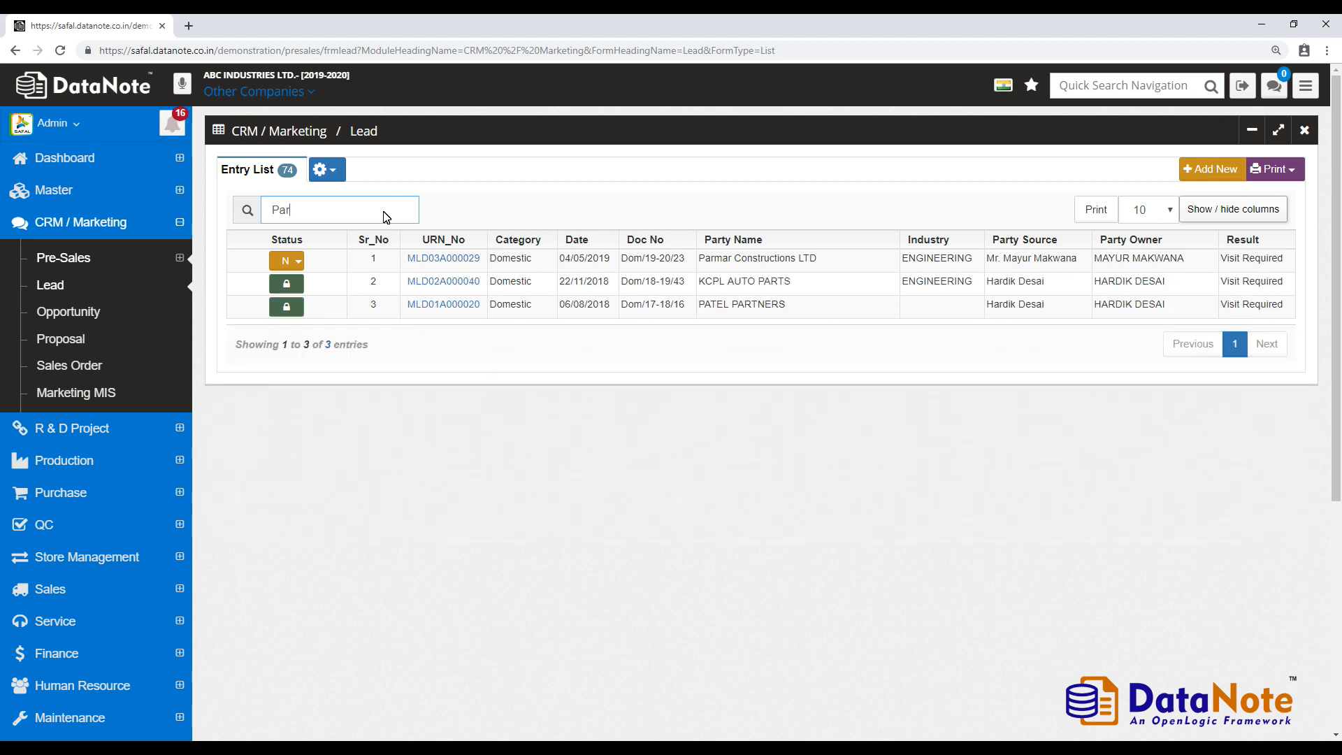
pyautogui.write('%ENG')
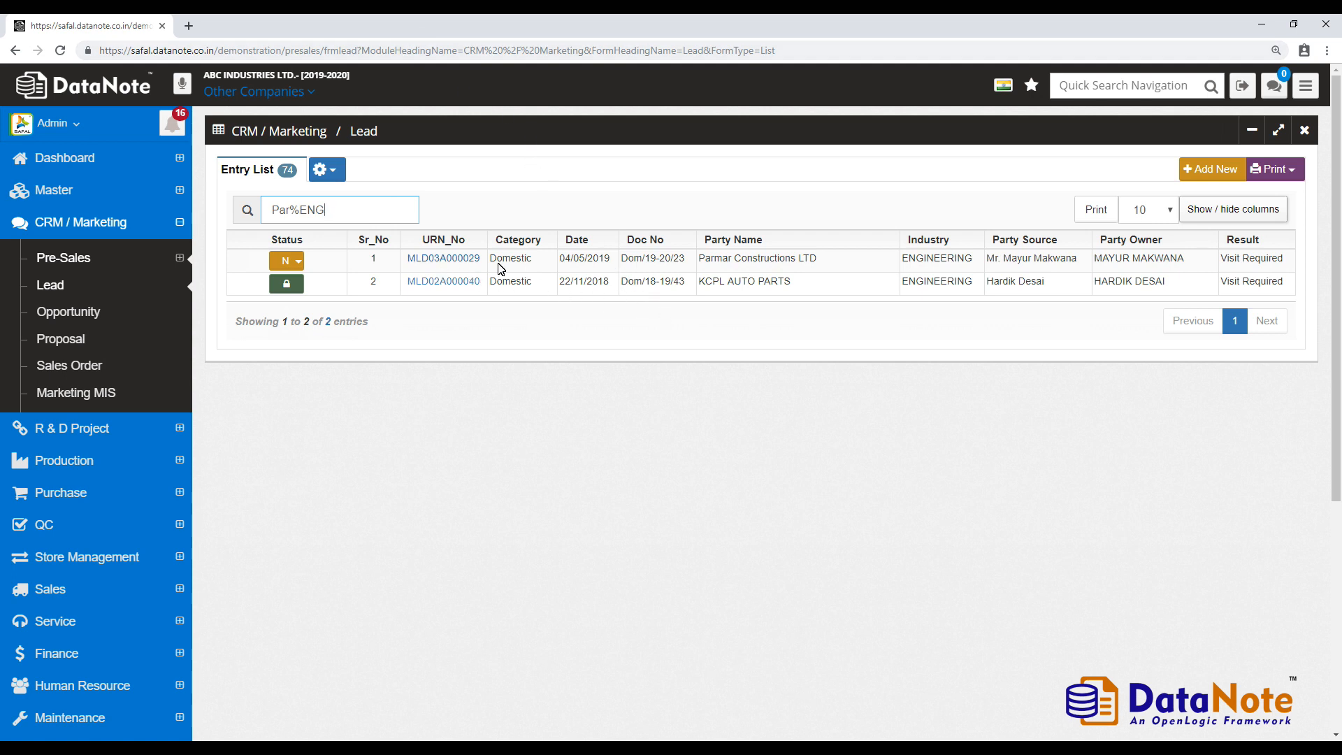
pyautogui.write('%may')
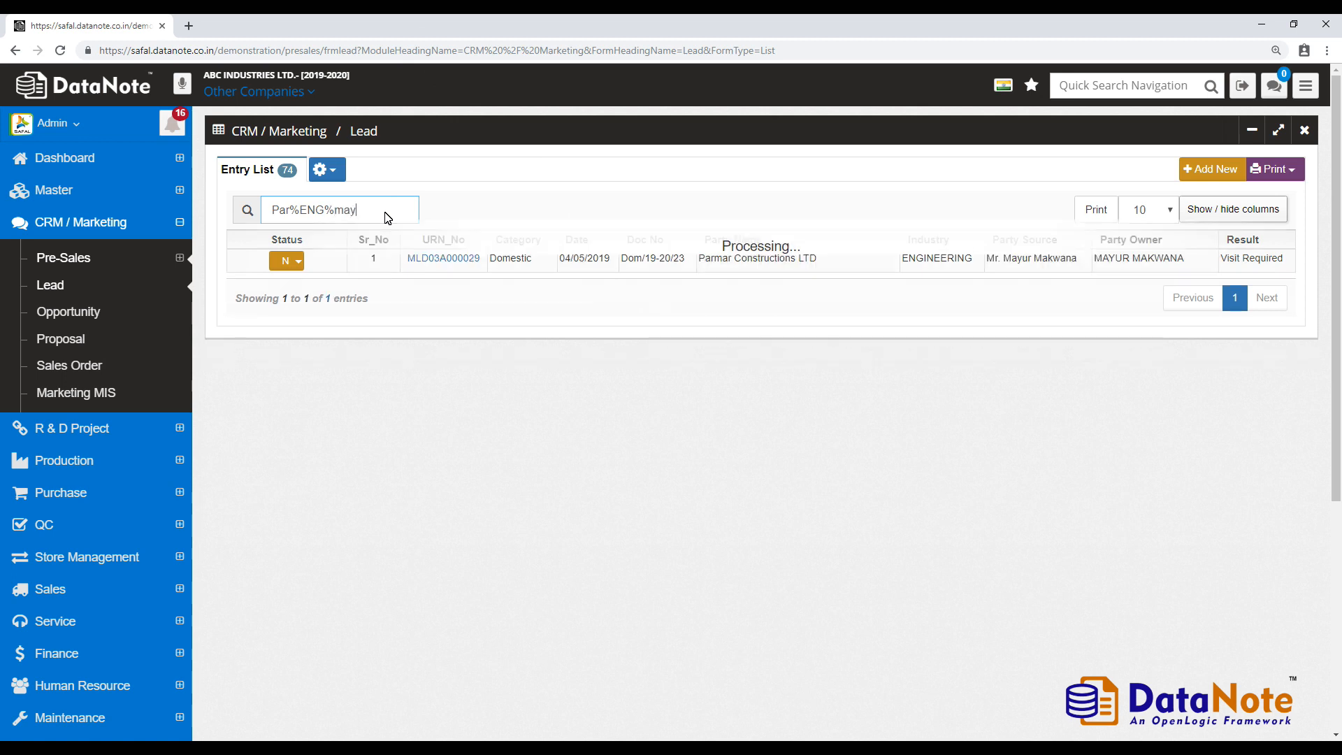